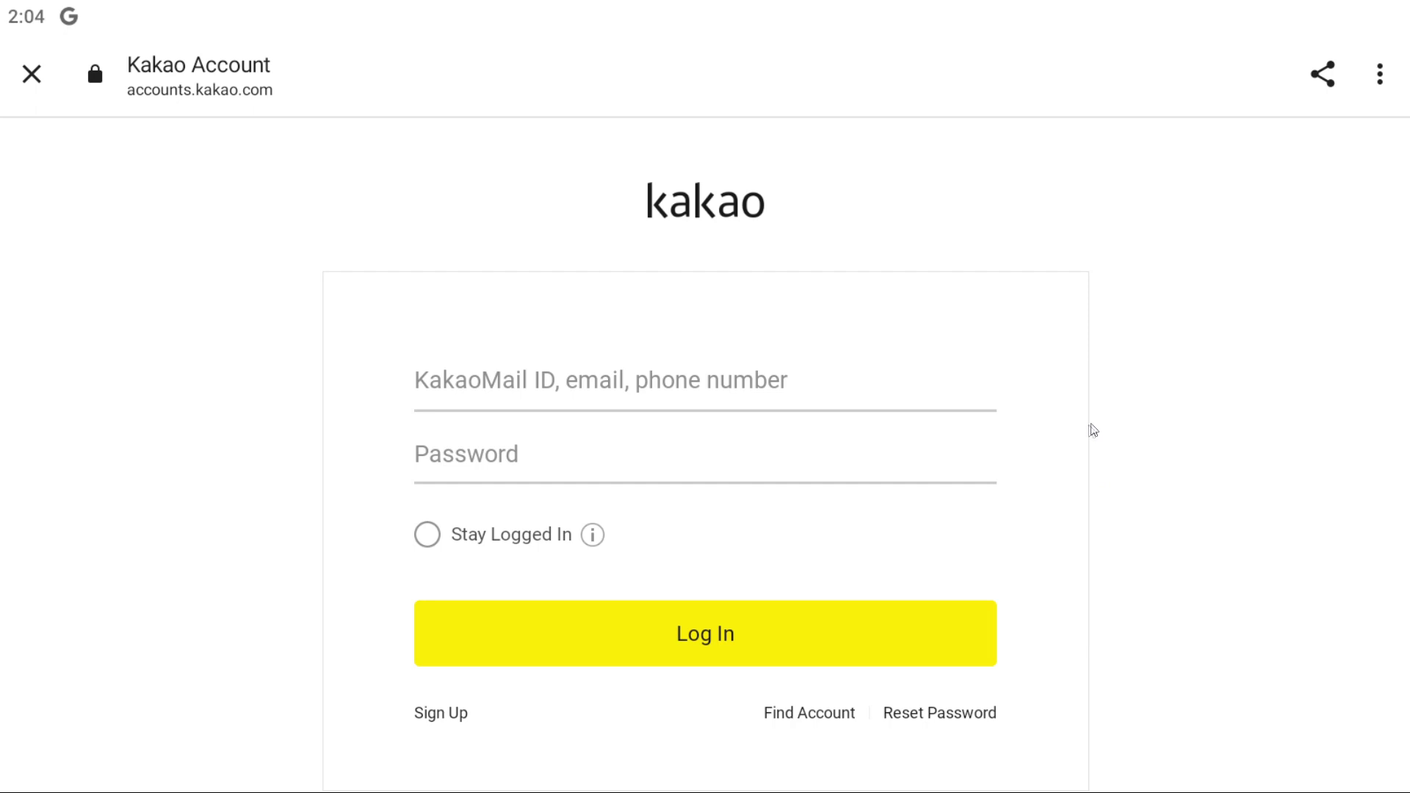
scroll(1065, 581, down, 2)
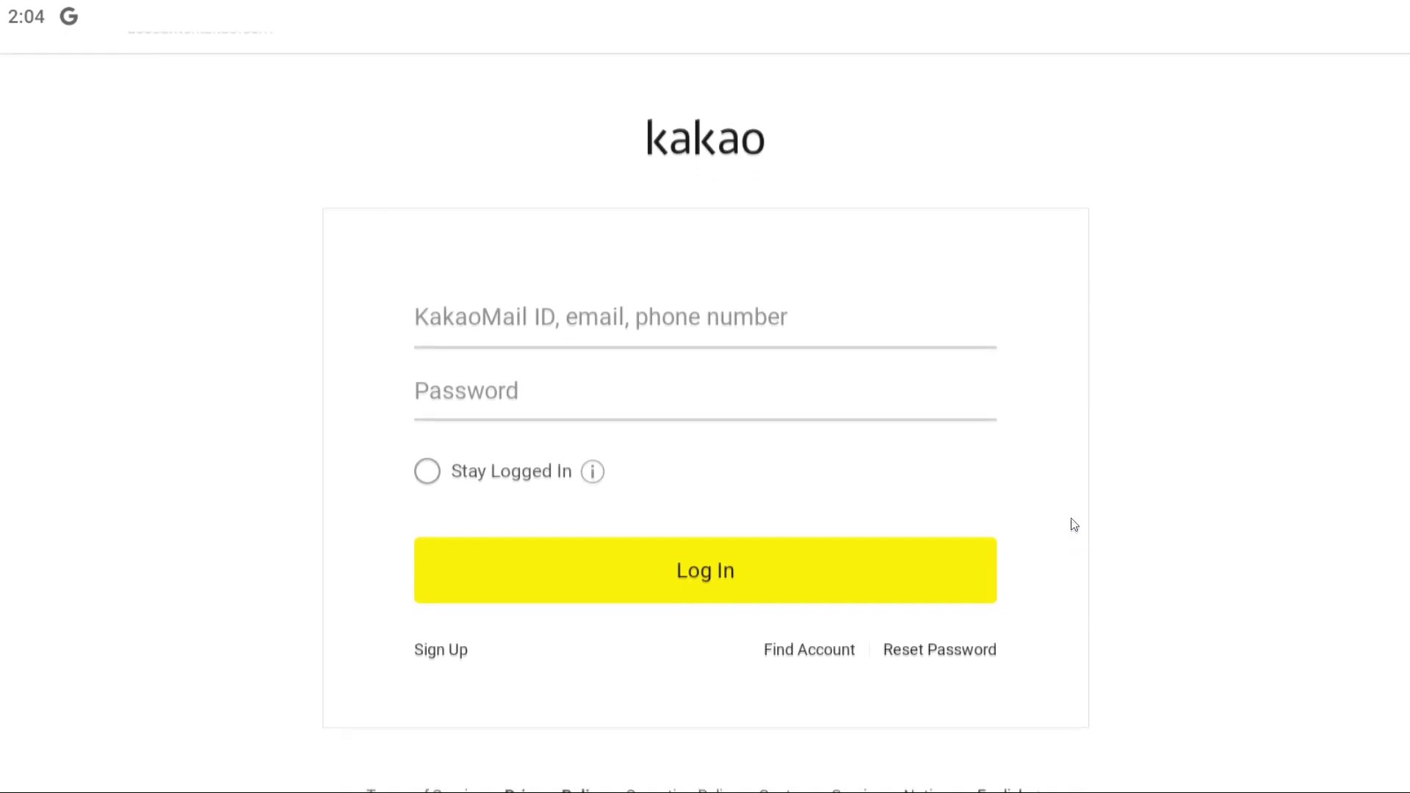
scroll(1074, 527, down, 2)
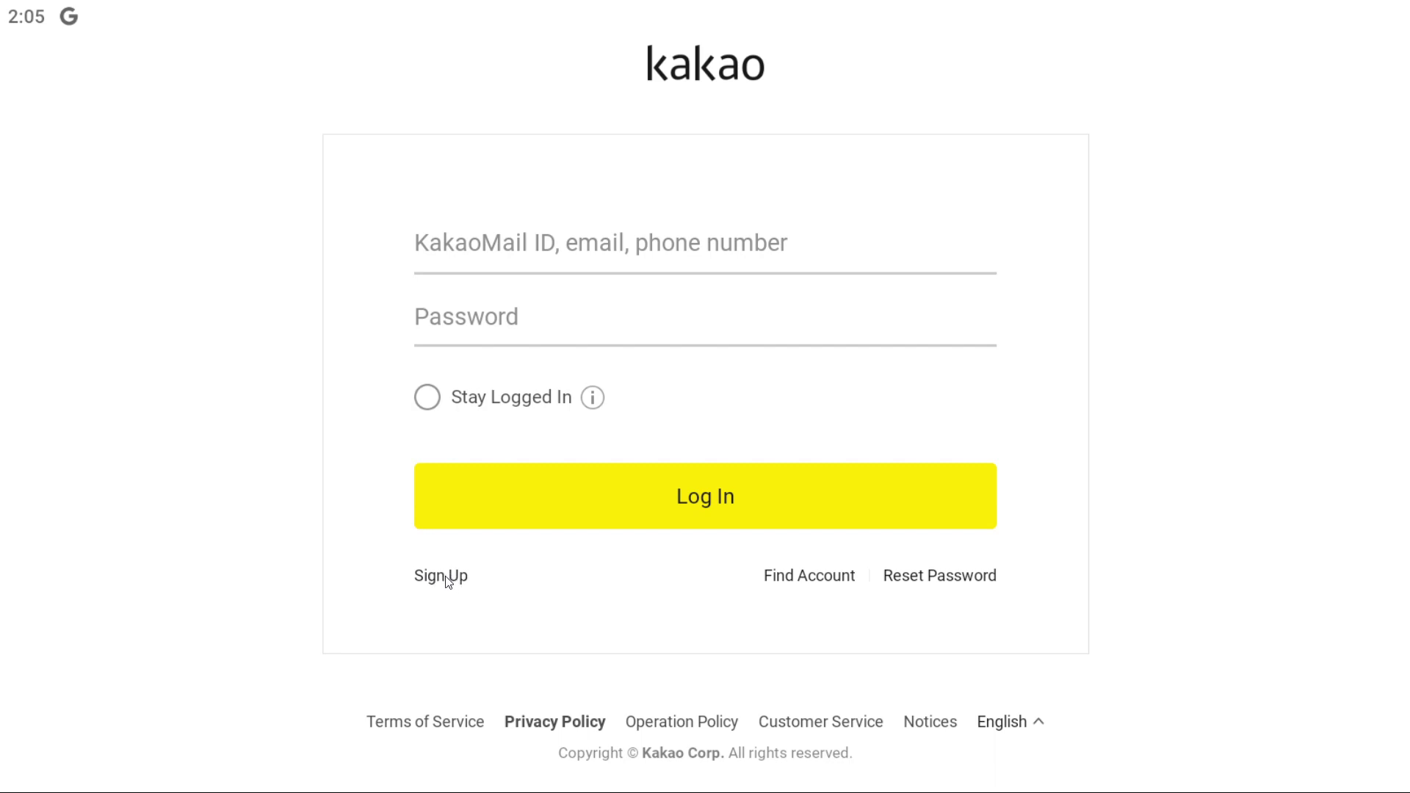
click(450, 579)
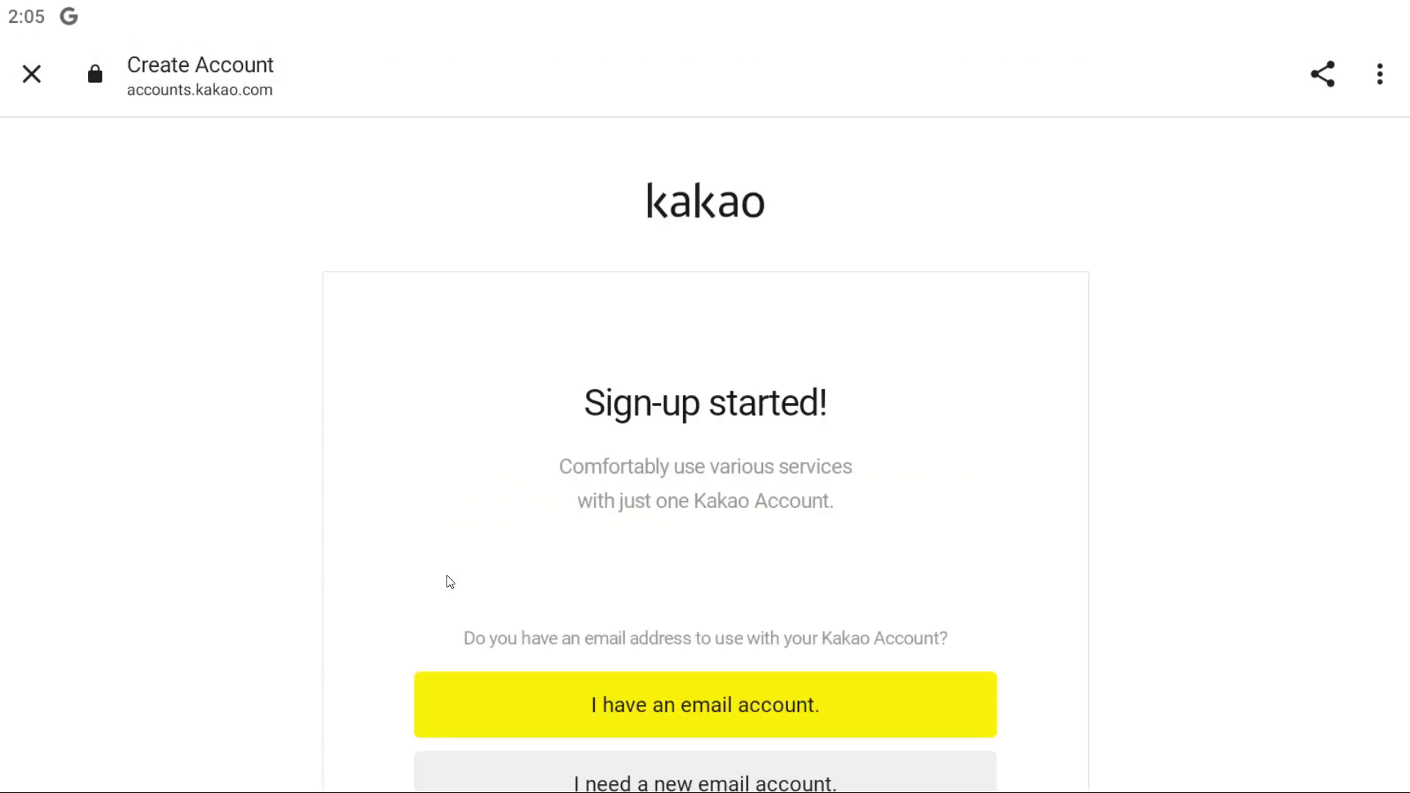
- Scroll the Kakao Account sign-up page that asks about using an existing email address
drag(1080, 727, 1065, 519)
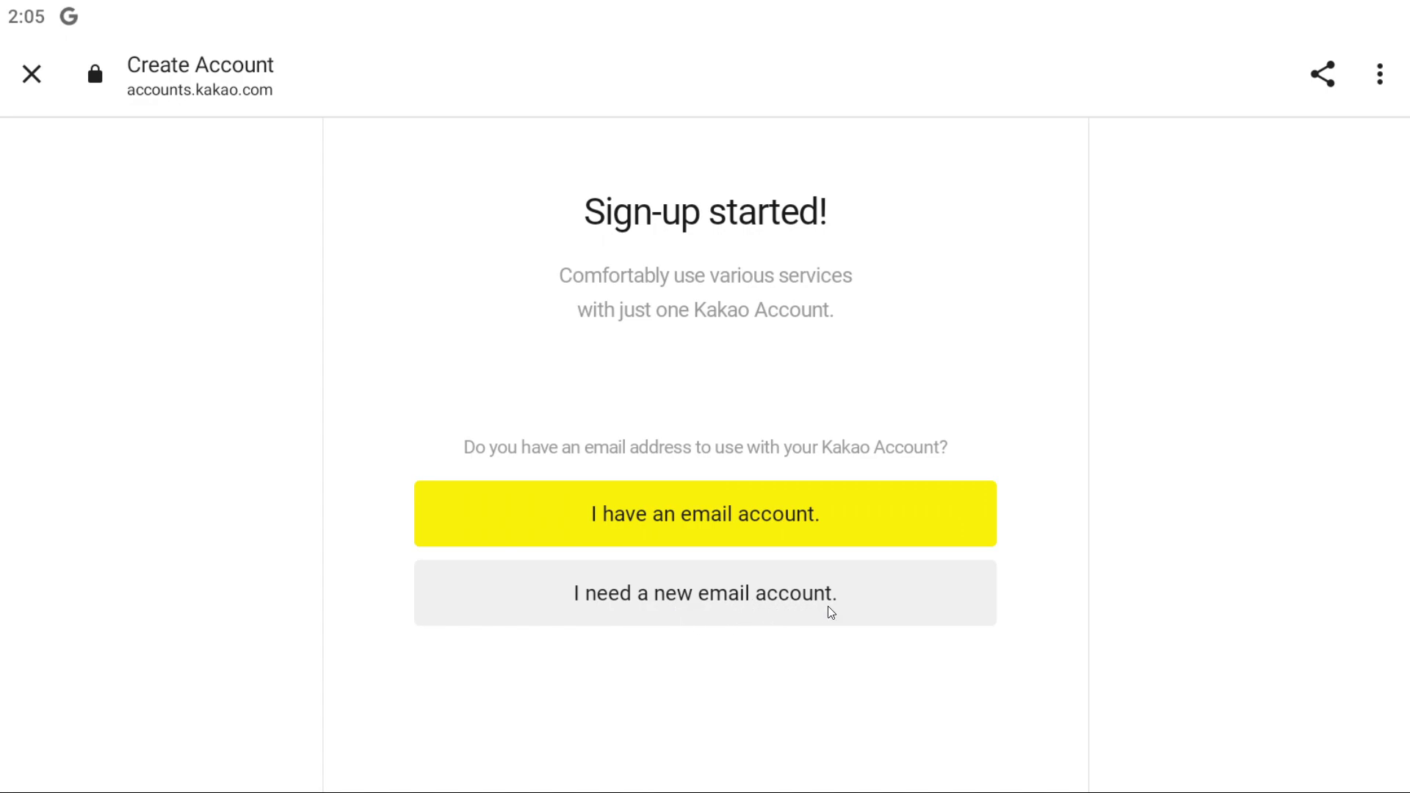
- Choose 'I need a new email account' to sign up with a new email
click(751, 610)
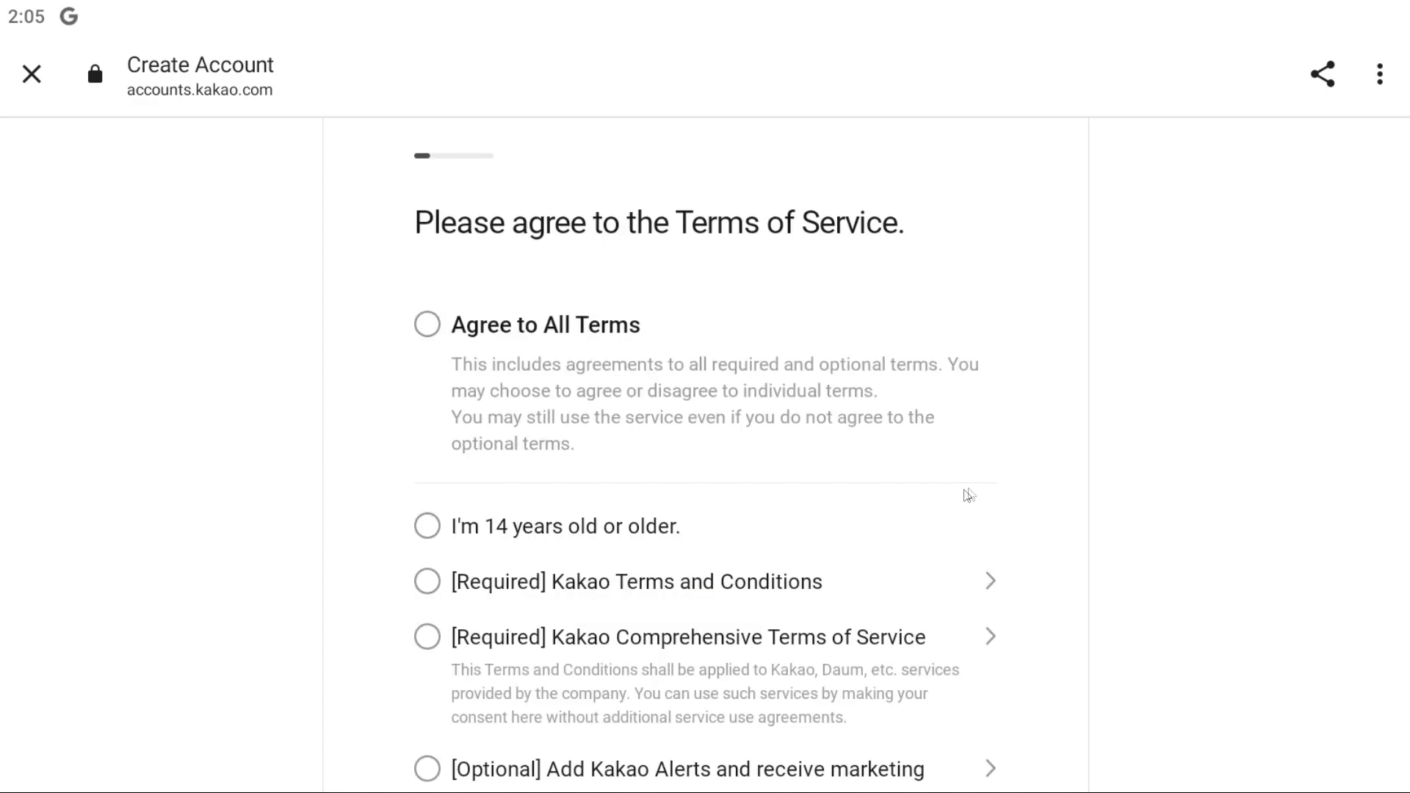
scroll(1083, 518, down, 1)
drag(1083, 517, 1085, 450)
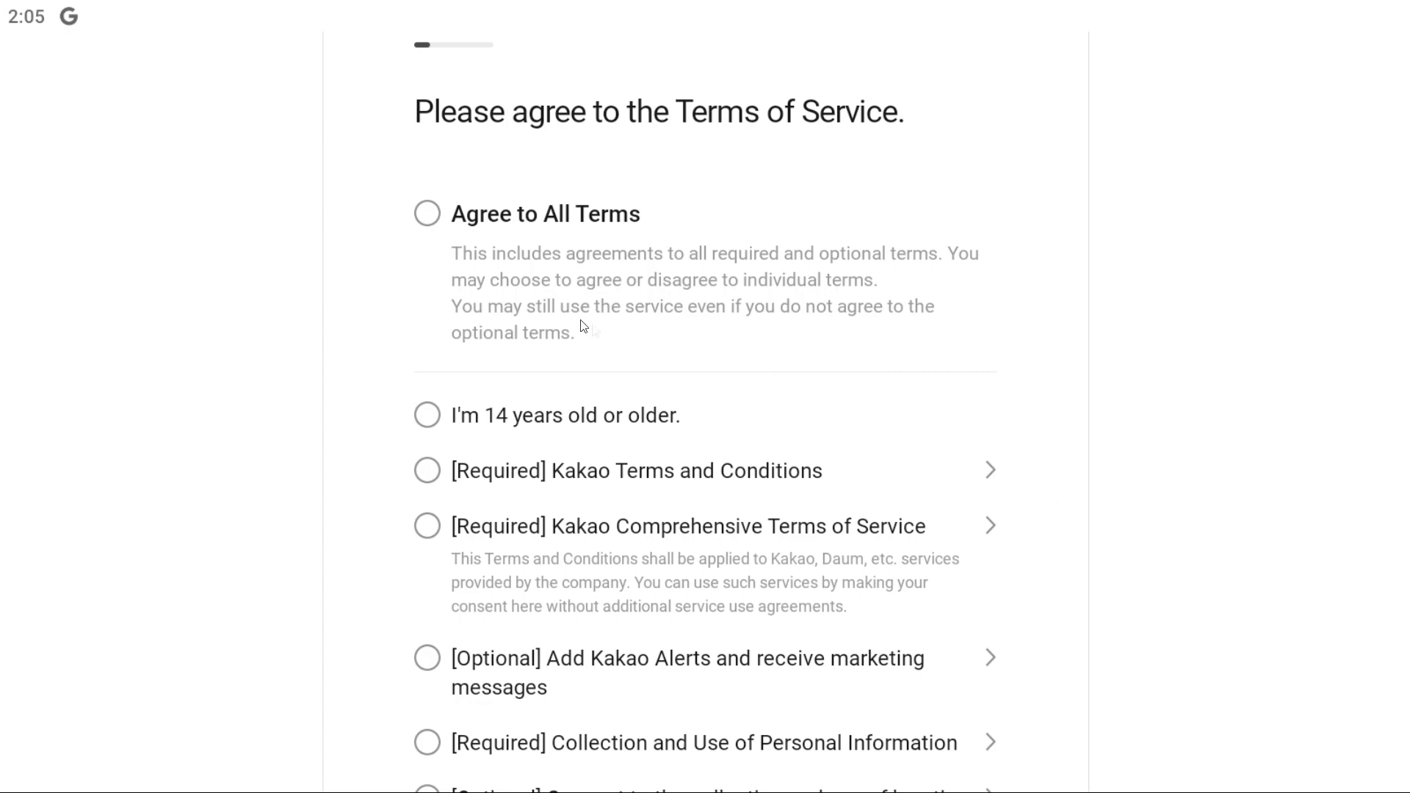
- Tick 'Agree to All Terms' and scroll down to the Agree button
click(428, 214)
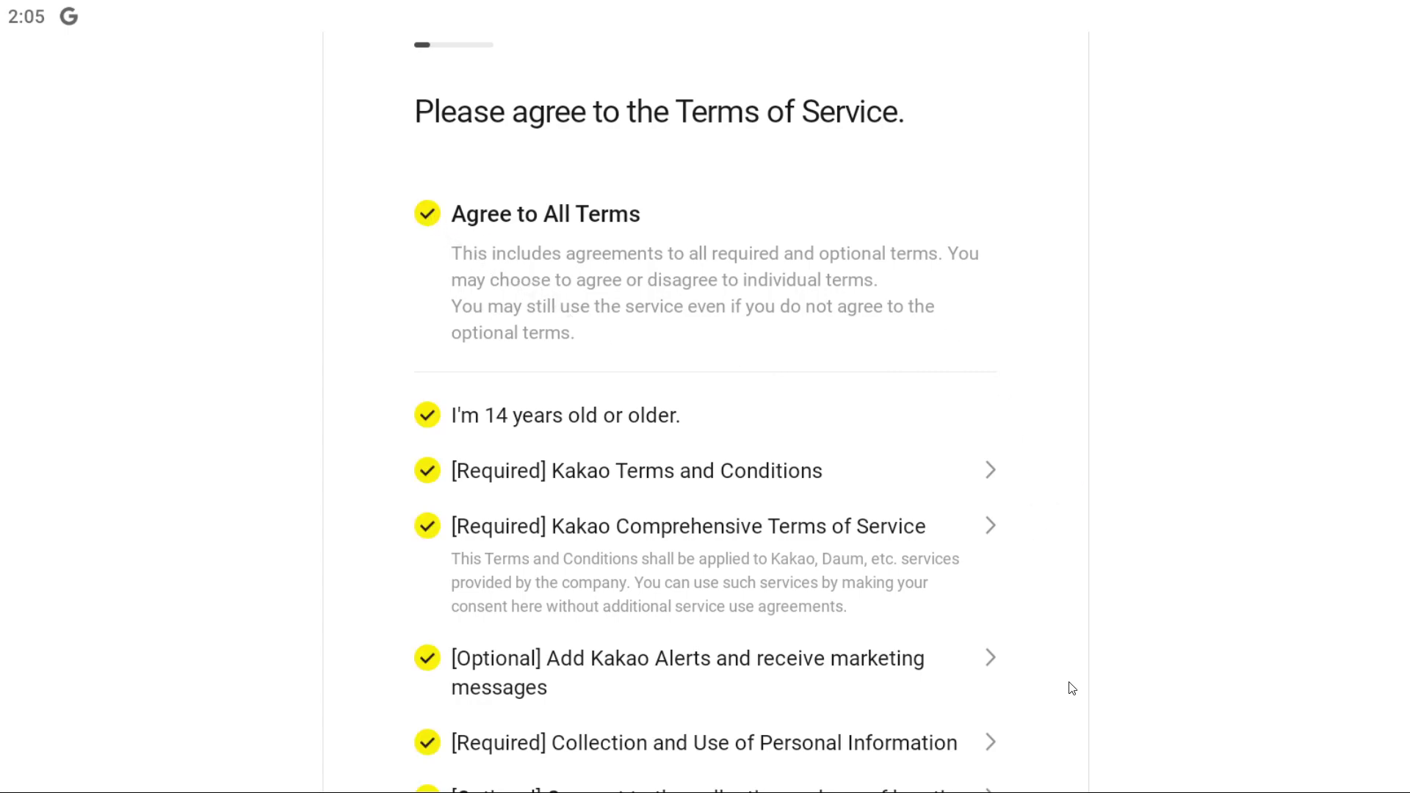
scroll(1067, 674, down, 4)
scroll(1079, 352, down, 1)
scroll(438, 261, up, 5)
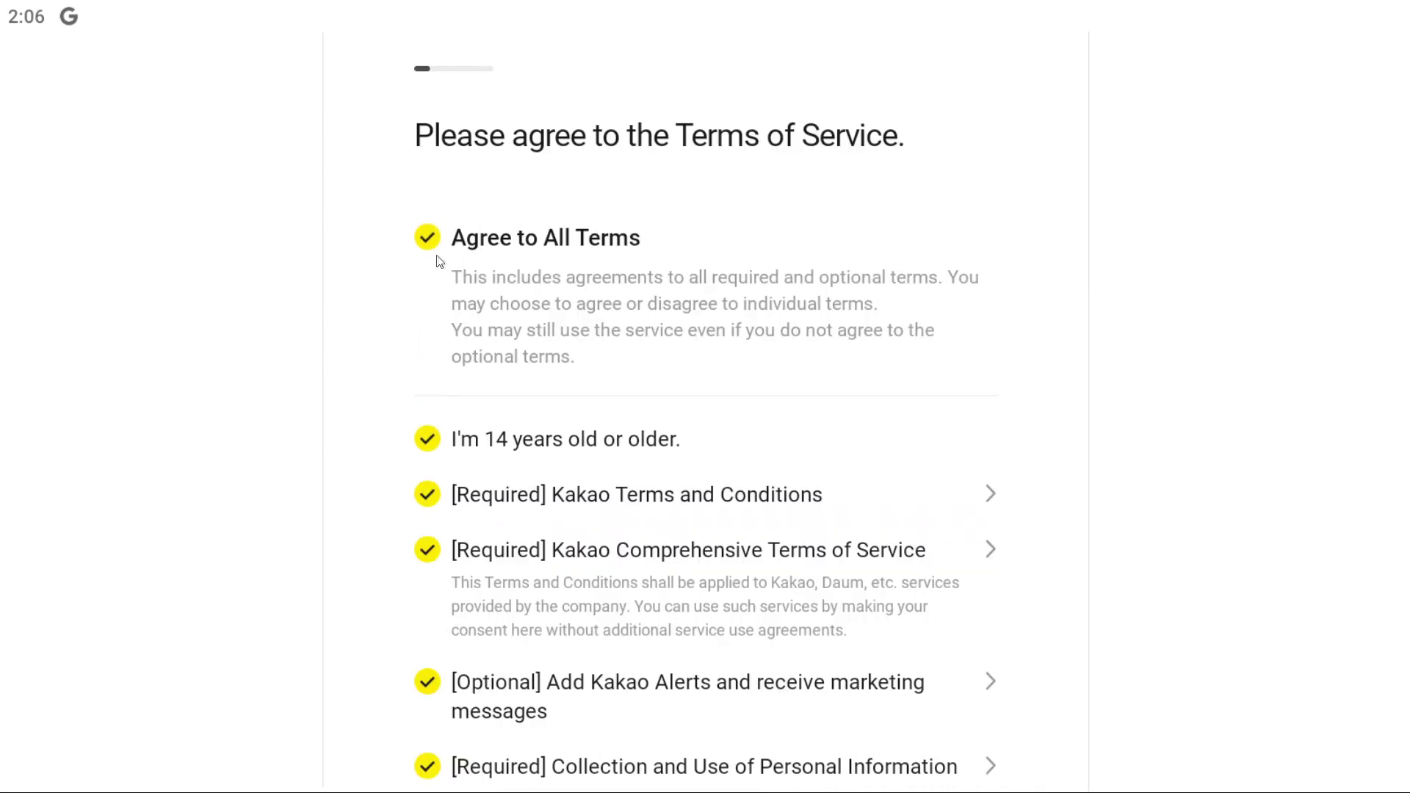
scroll(345, 415, down, 5)
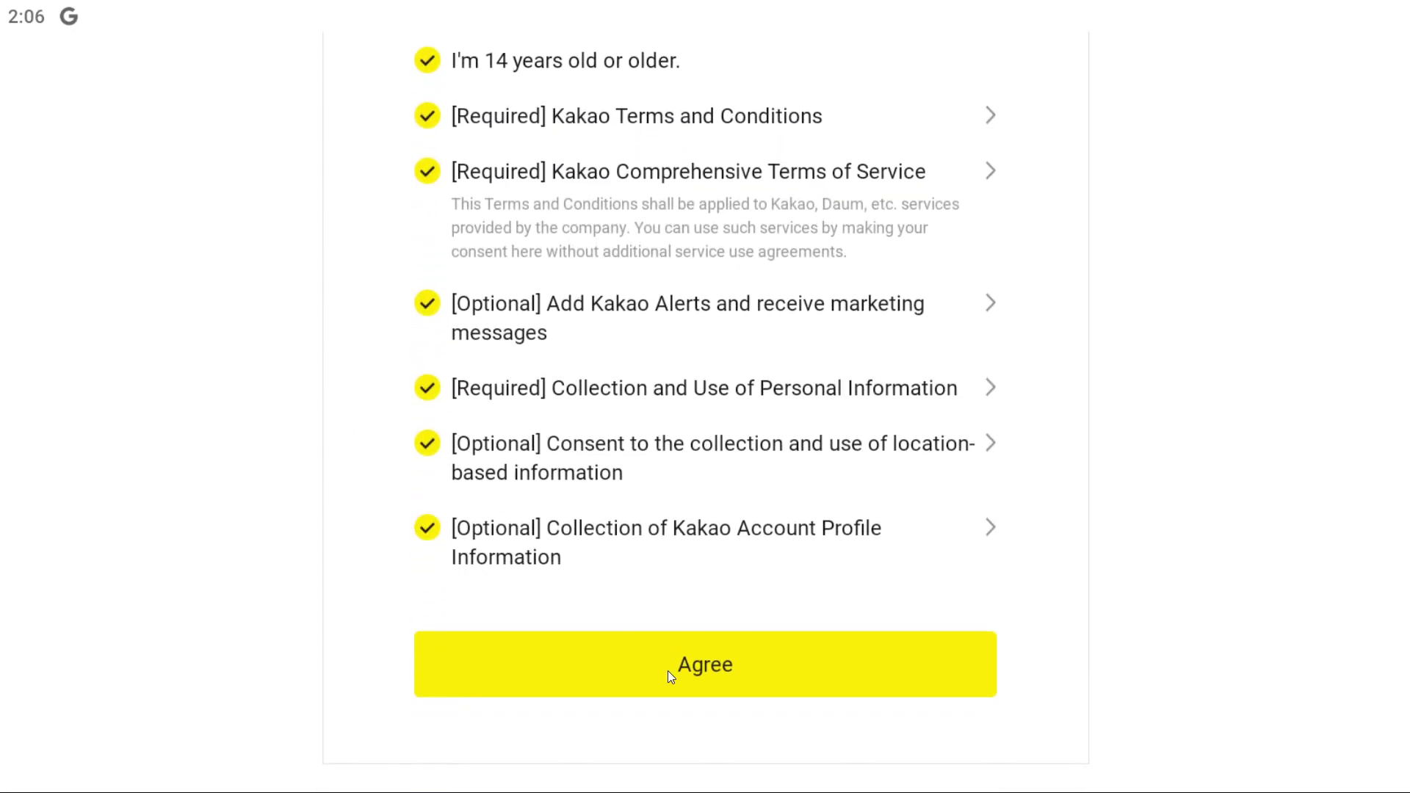
- Accept the terms and choose (+66) Thailand as the phone verification country code
click(697, 674)
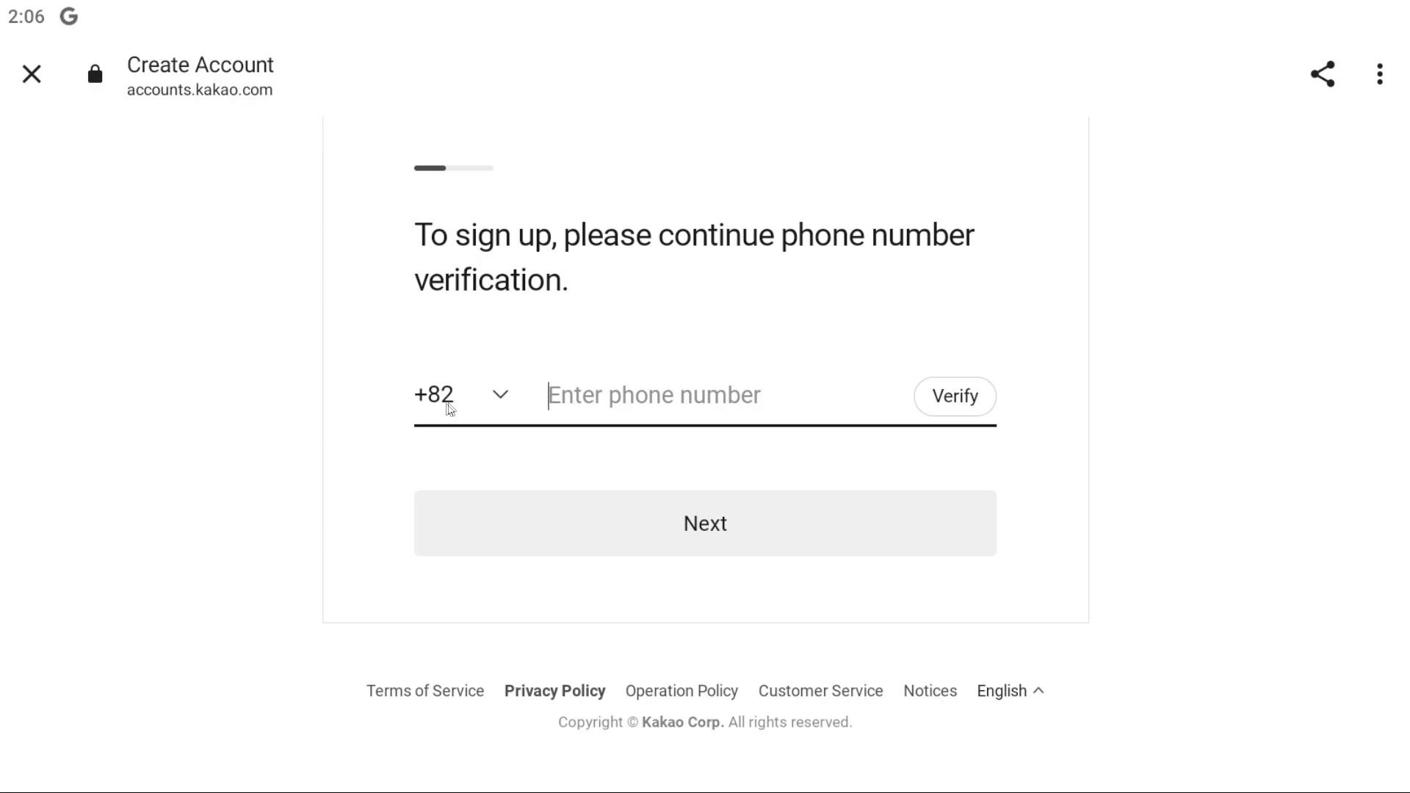
click(504, 404)
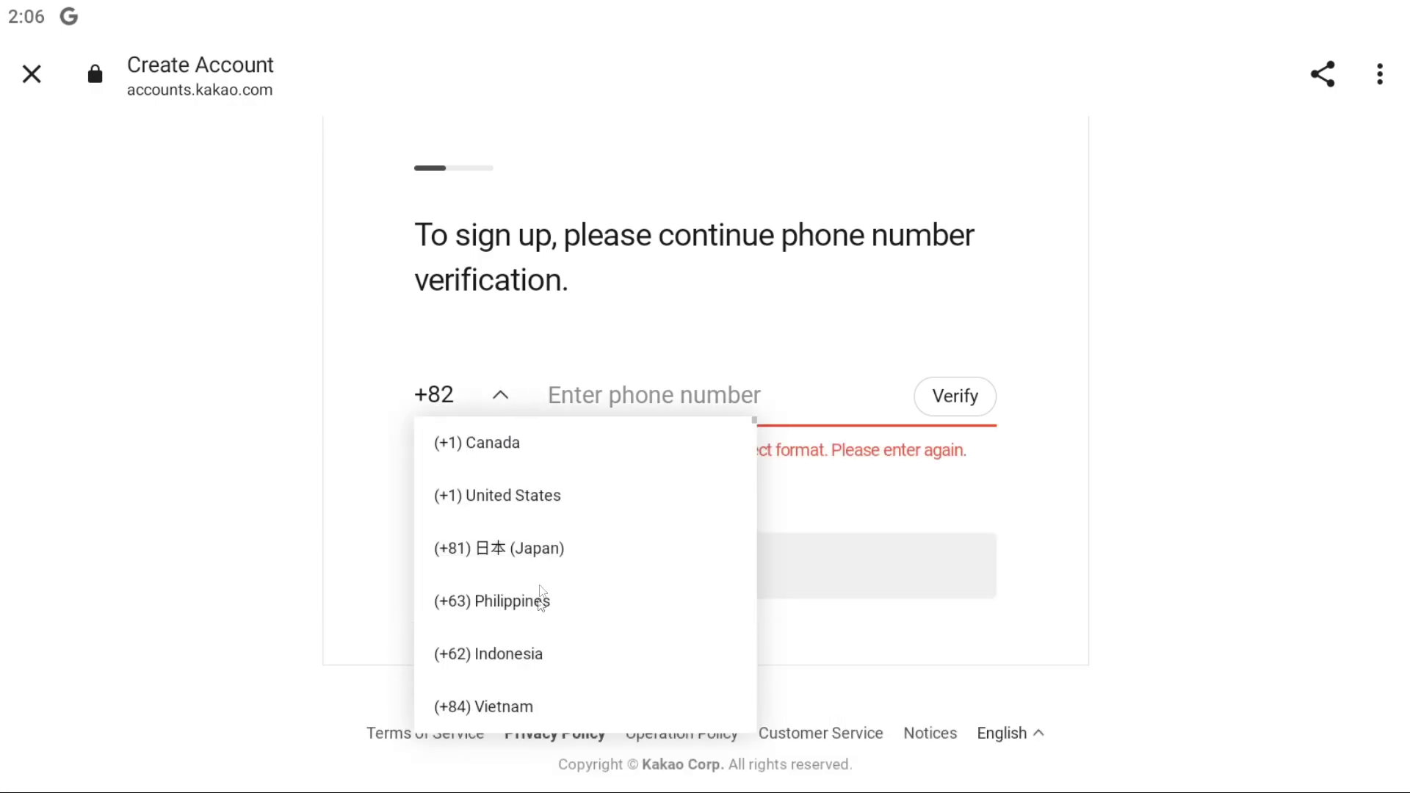
scroll(585, 500, down, 3)
scroll(586, 500, down, 5)
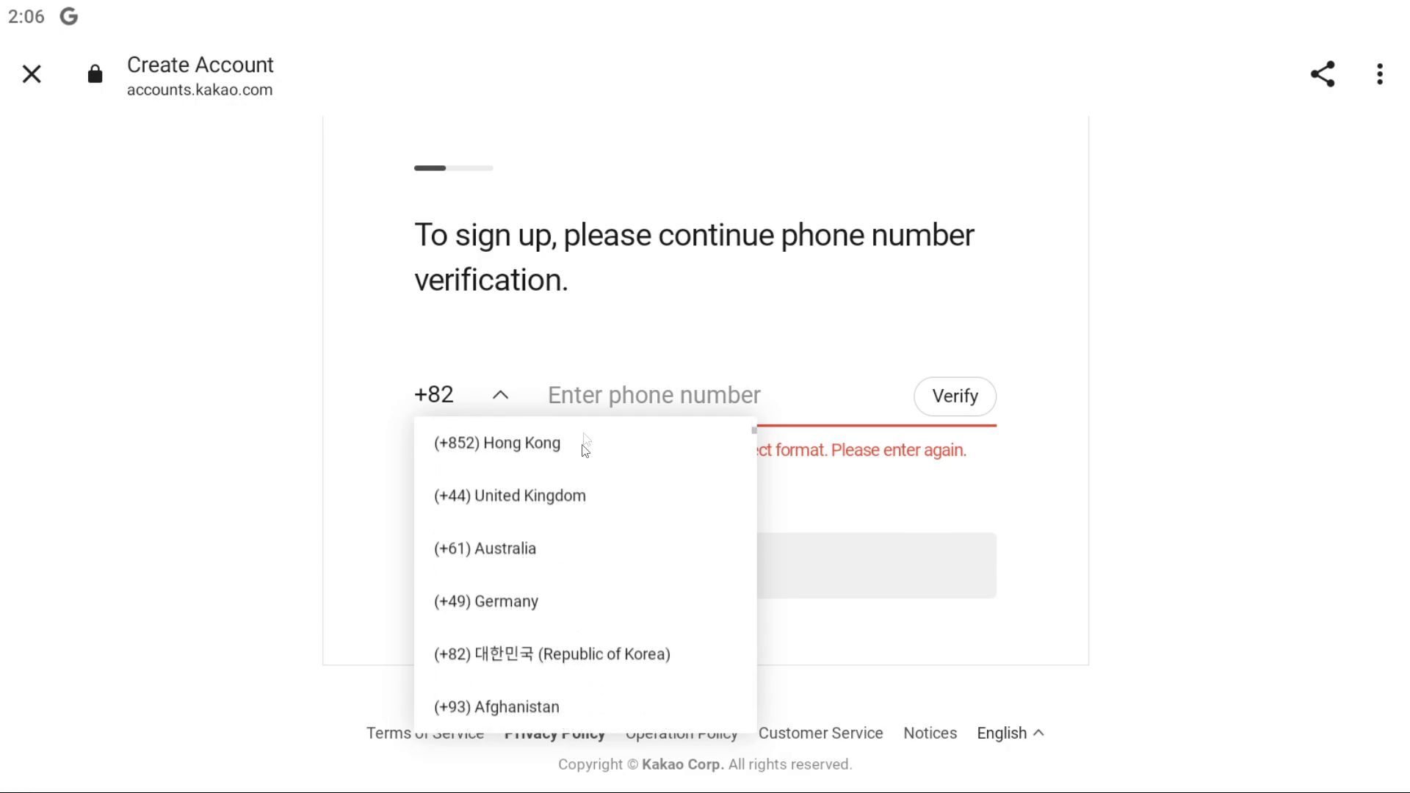
scroll(592, 639, down, 8)
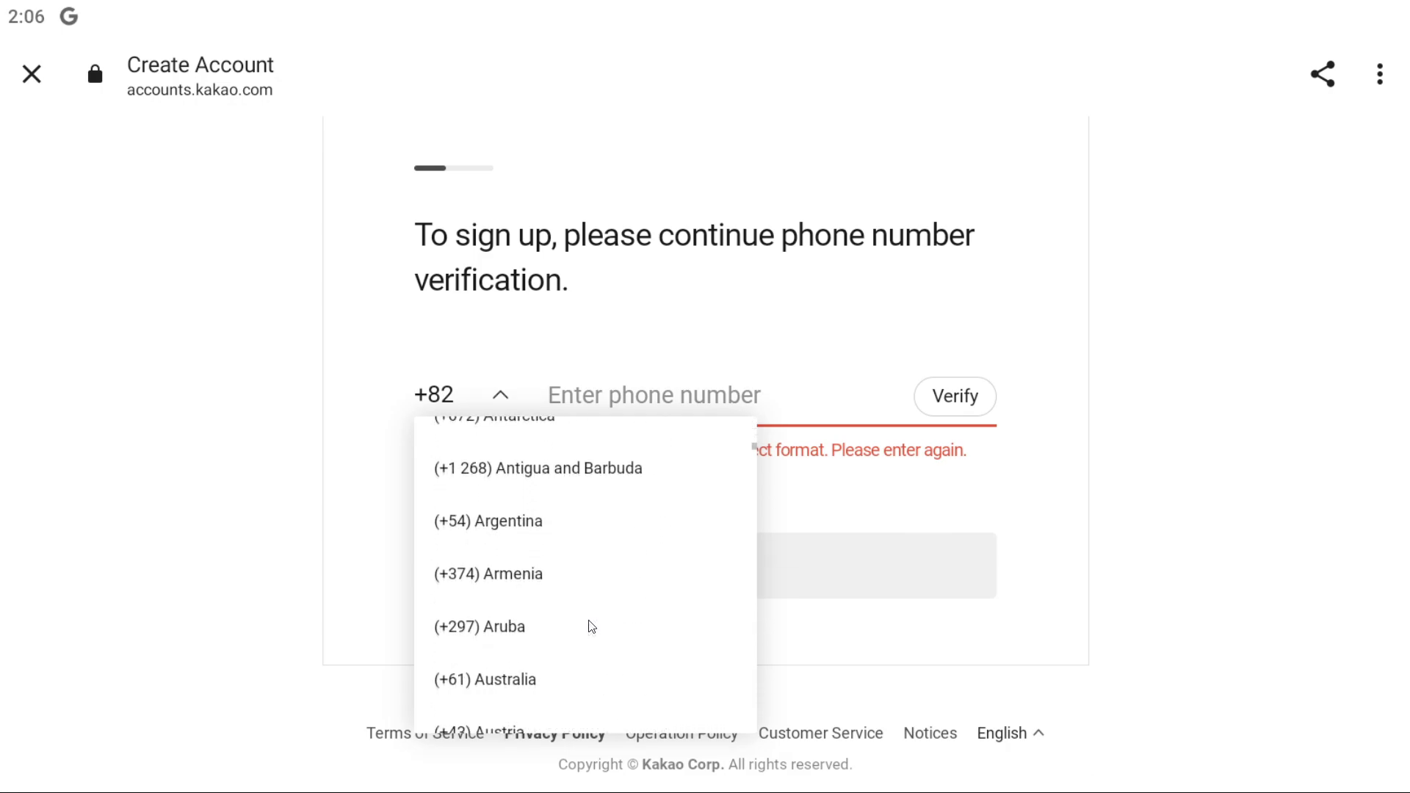
scroll(578, 644, down, 10)
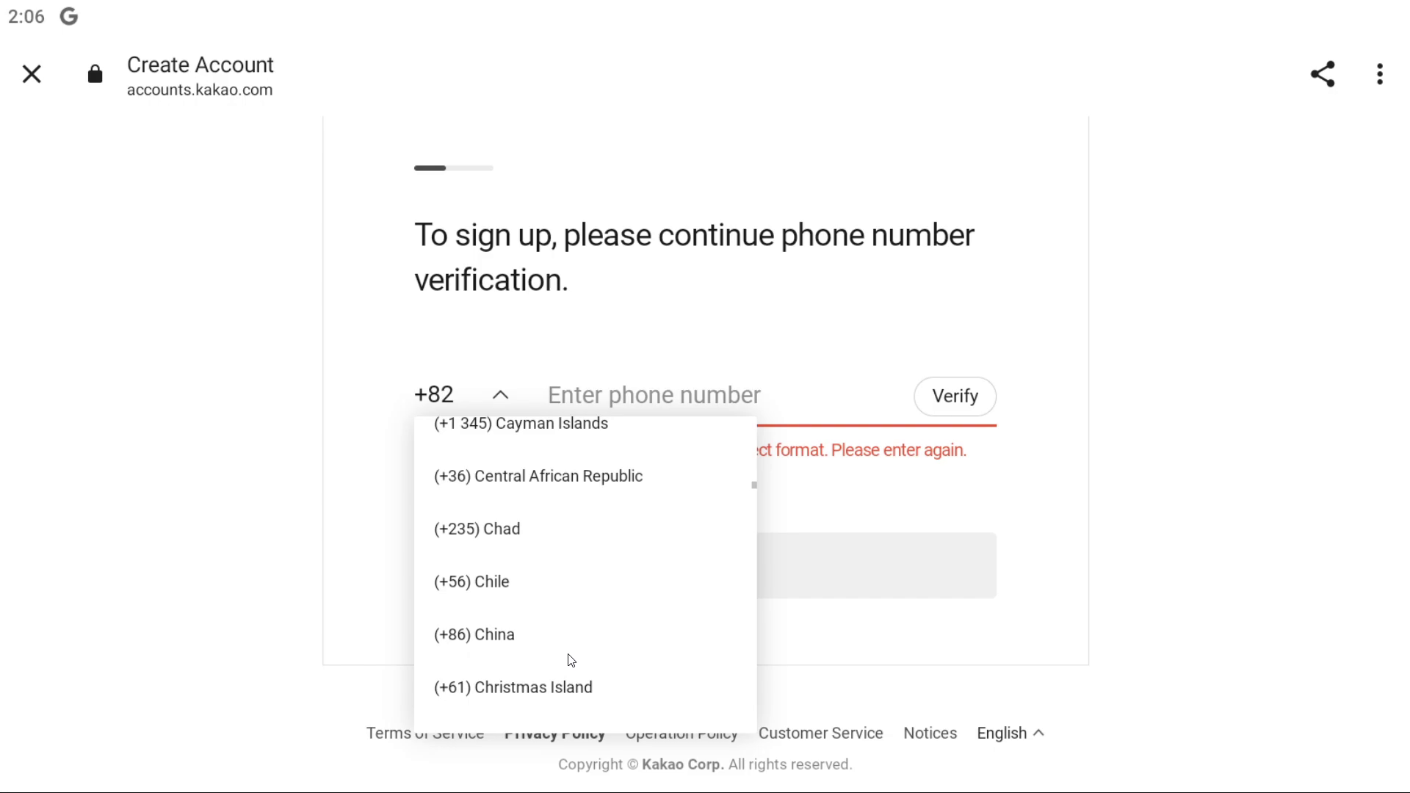
scroll(561, 594, down, 10)
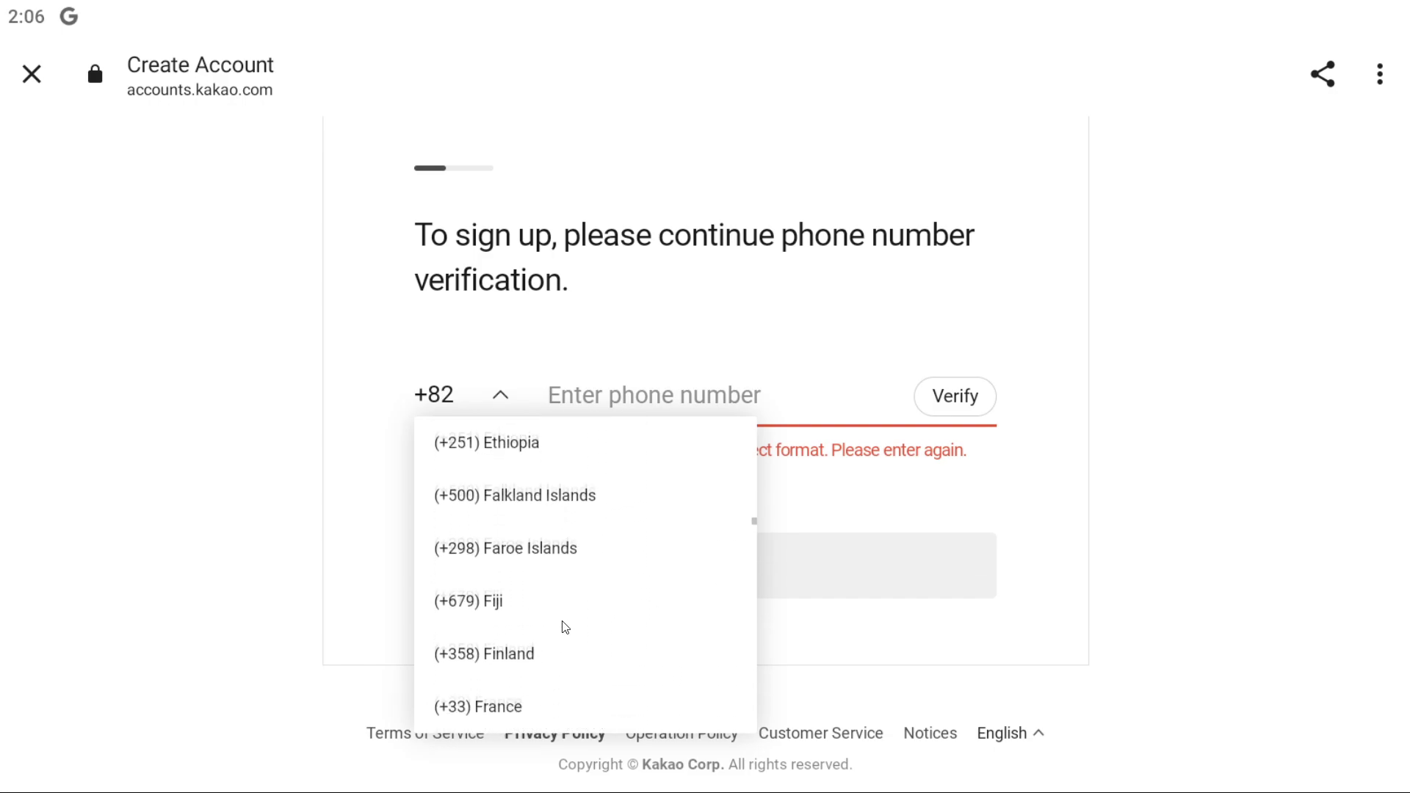
scroll(563, 675, down, 10)
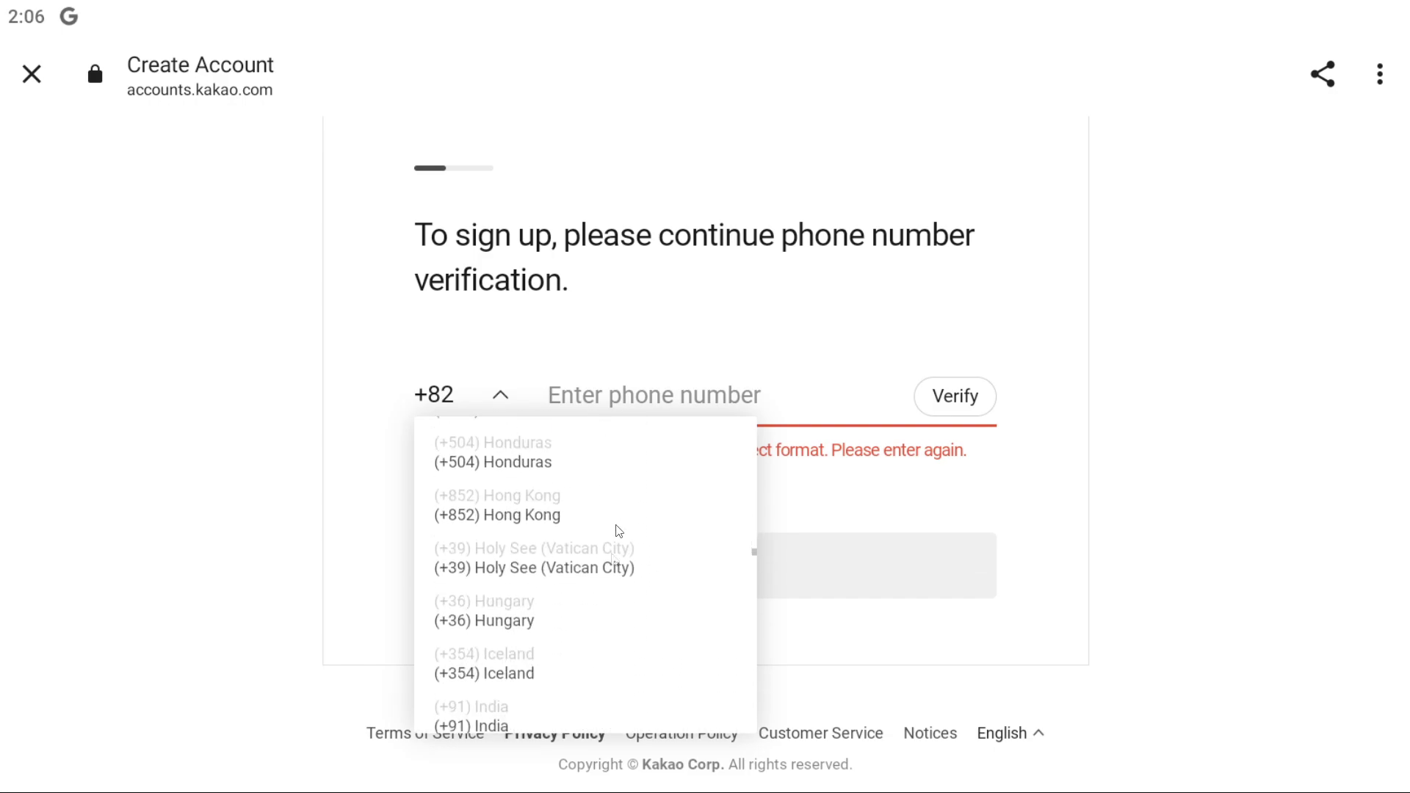
scroll(582, 690, down, 10)
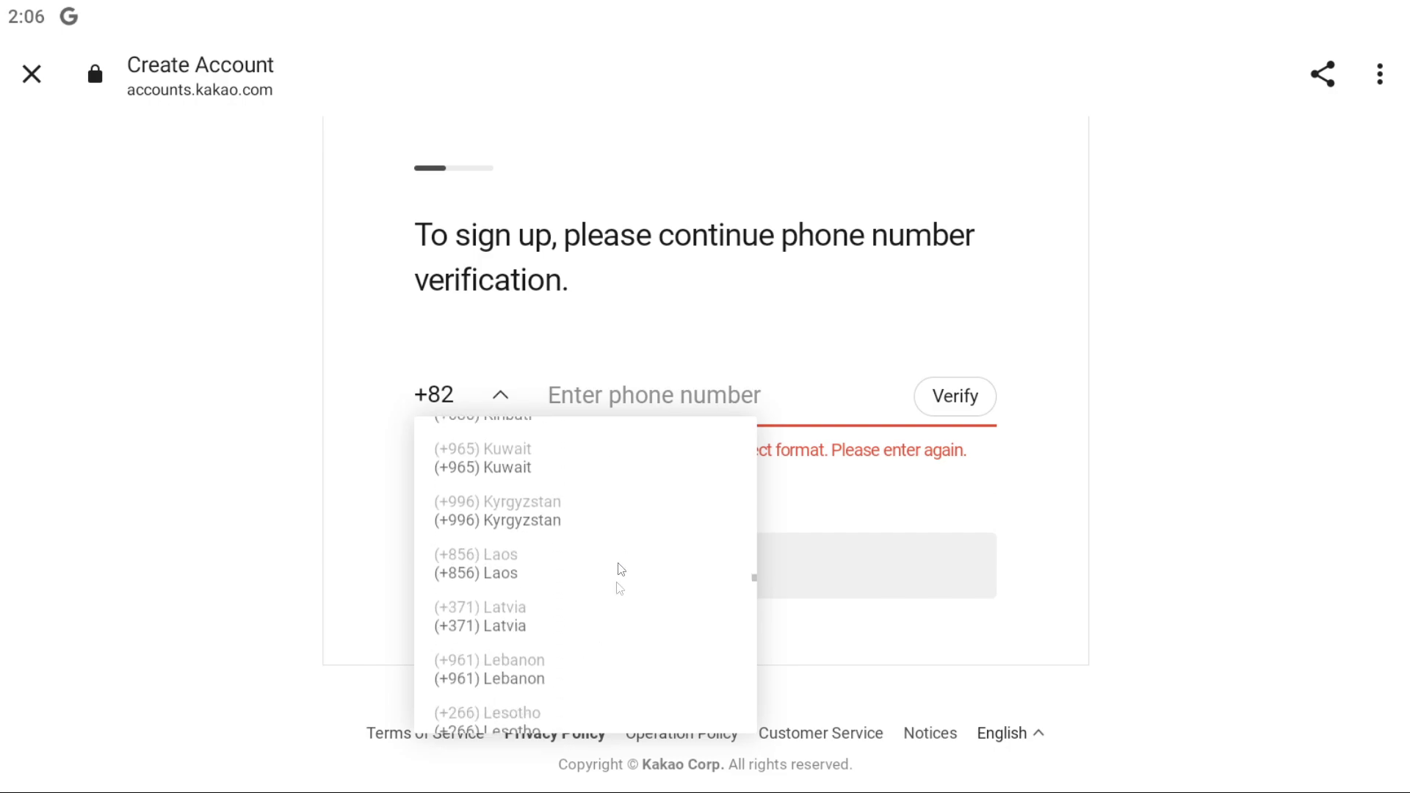
scroll(580, 674, down, 10)
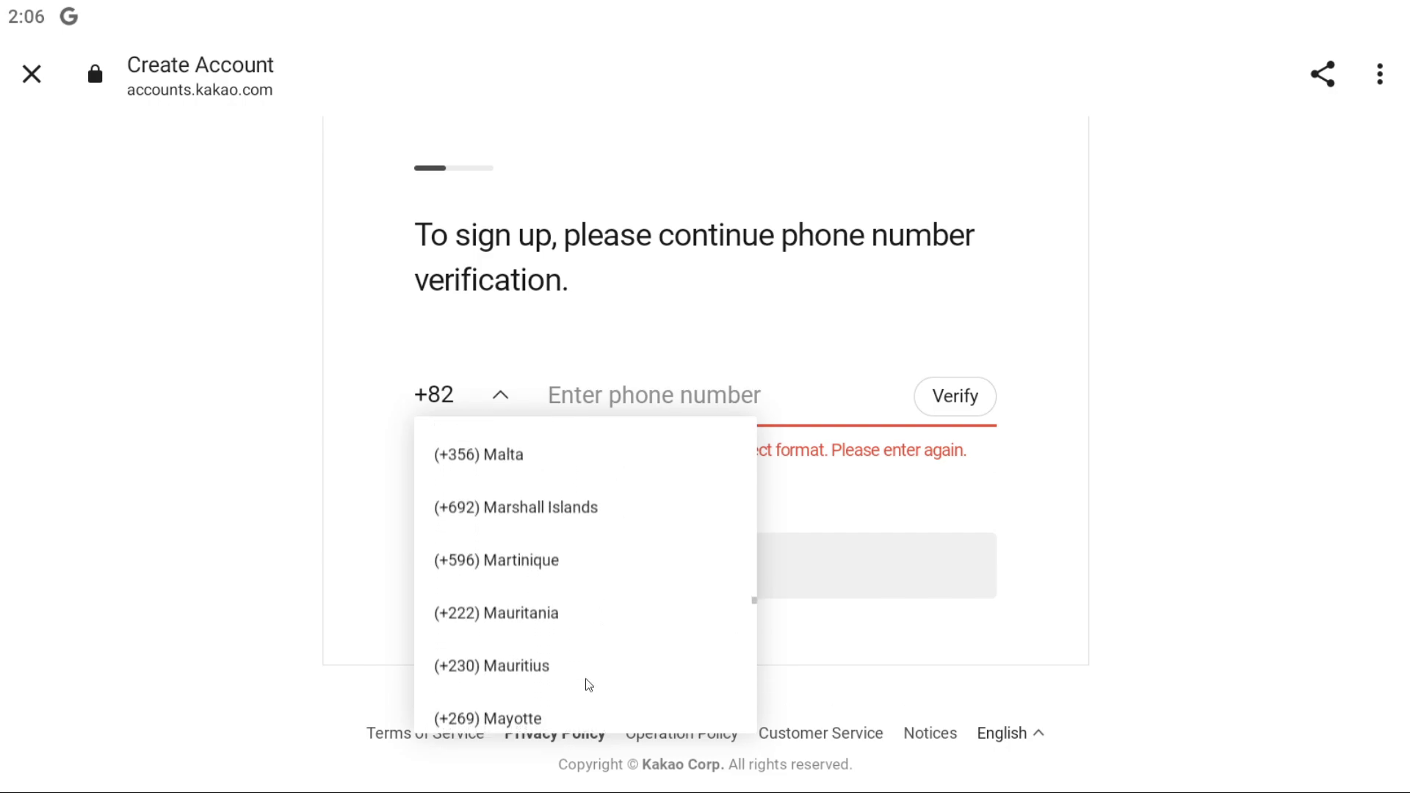
scroll(614, 615, down, 12)
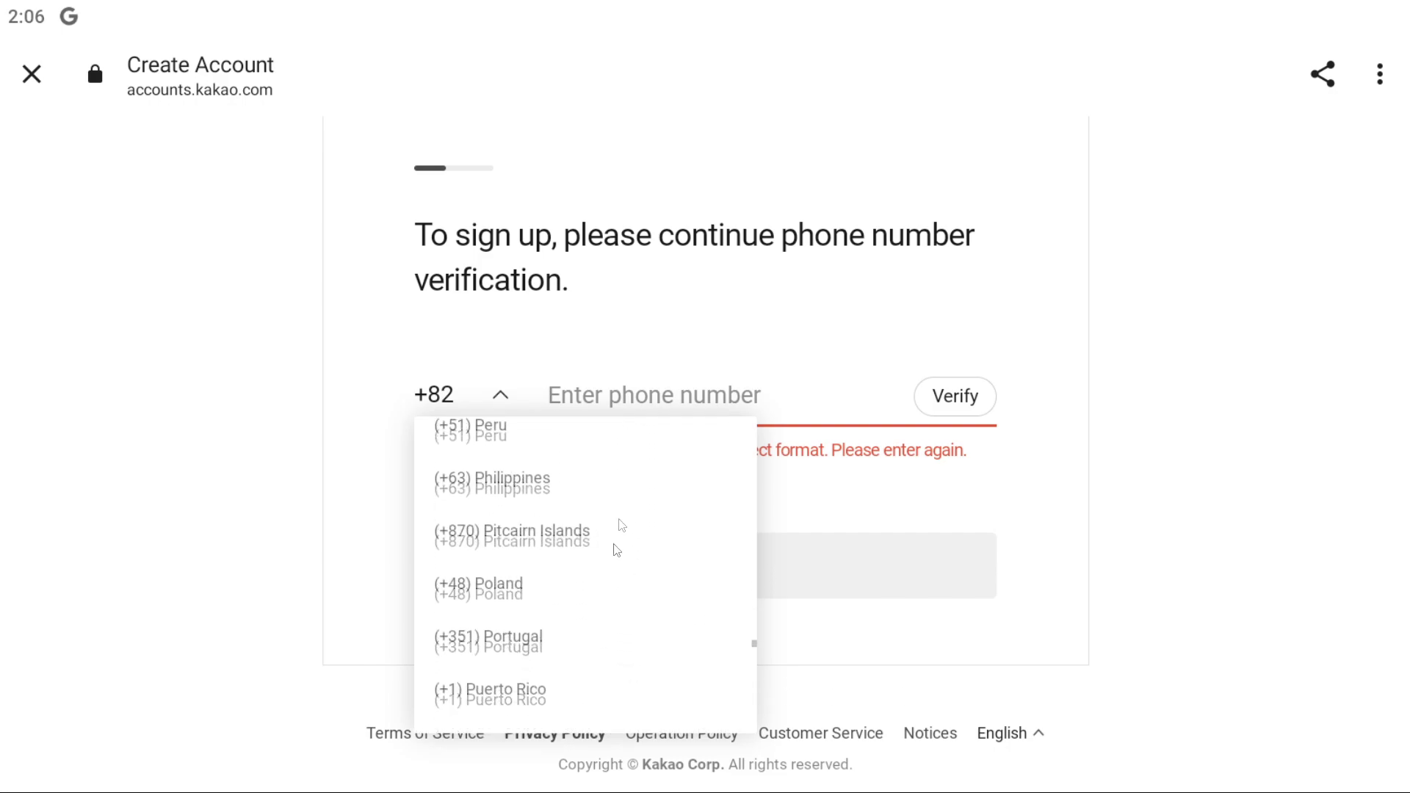
scroll(621, 461, down, 12)
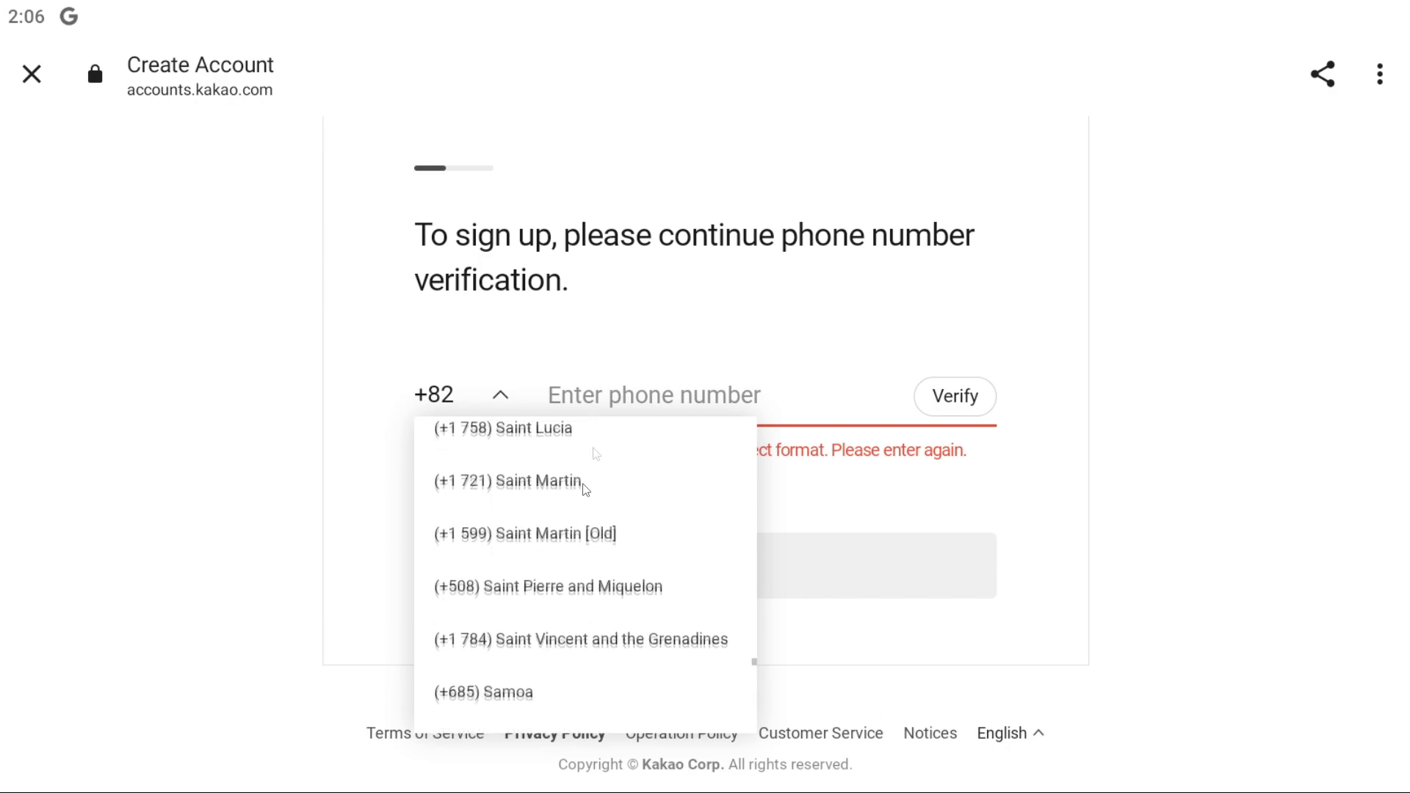
scroll(638, 478, down, 8)
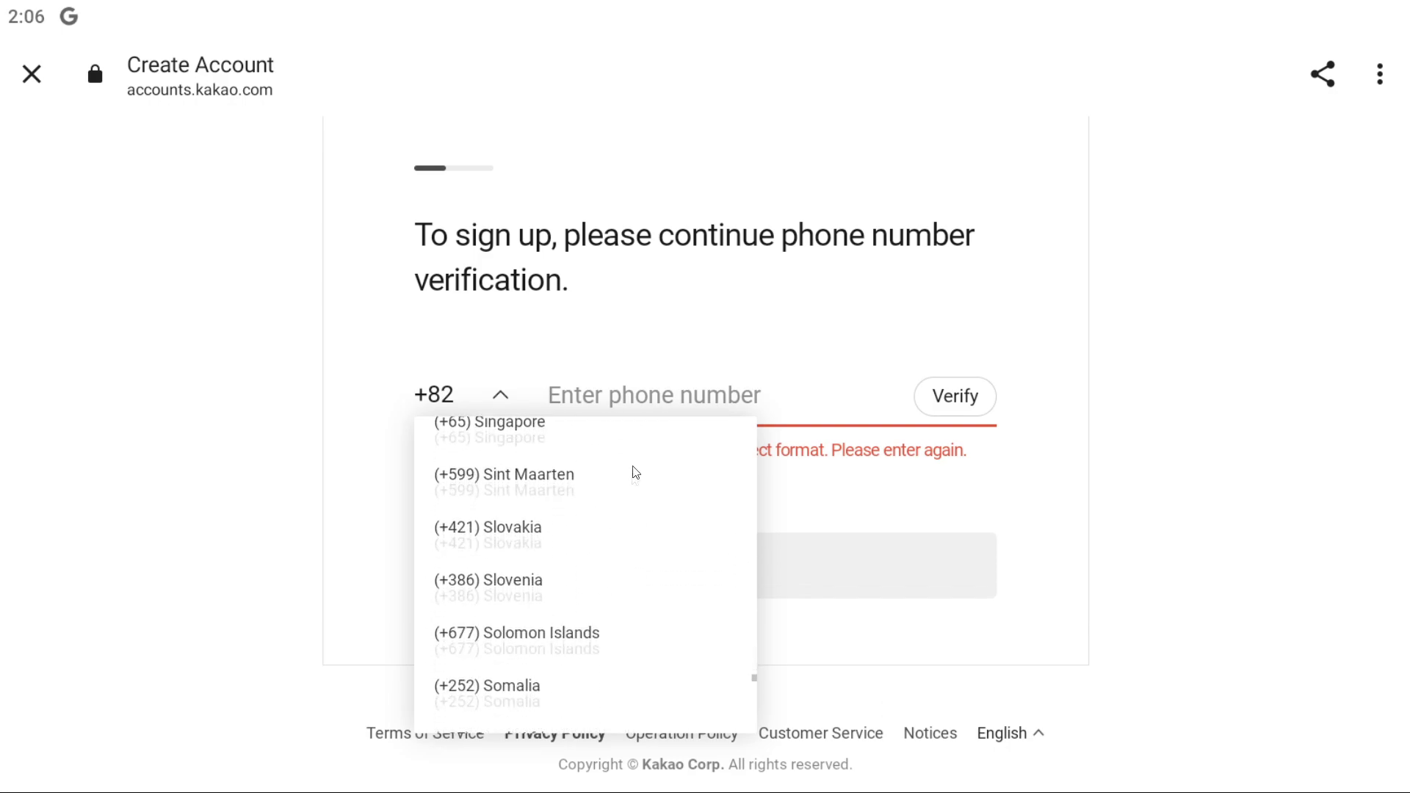
scroll(594, 567, down, 10)
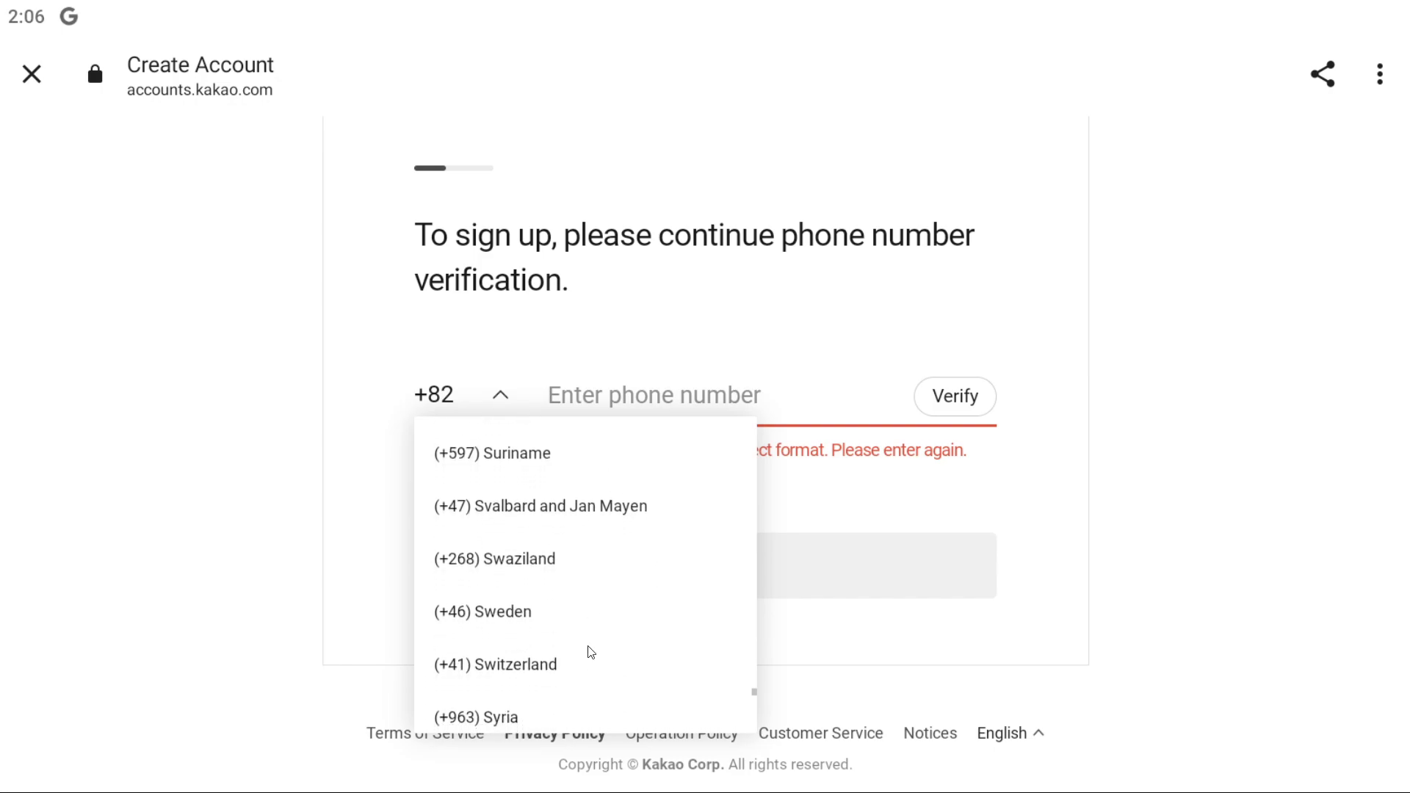
scroll(614, 558, down, 1)
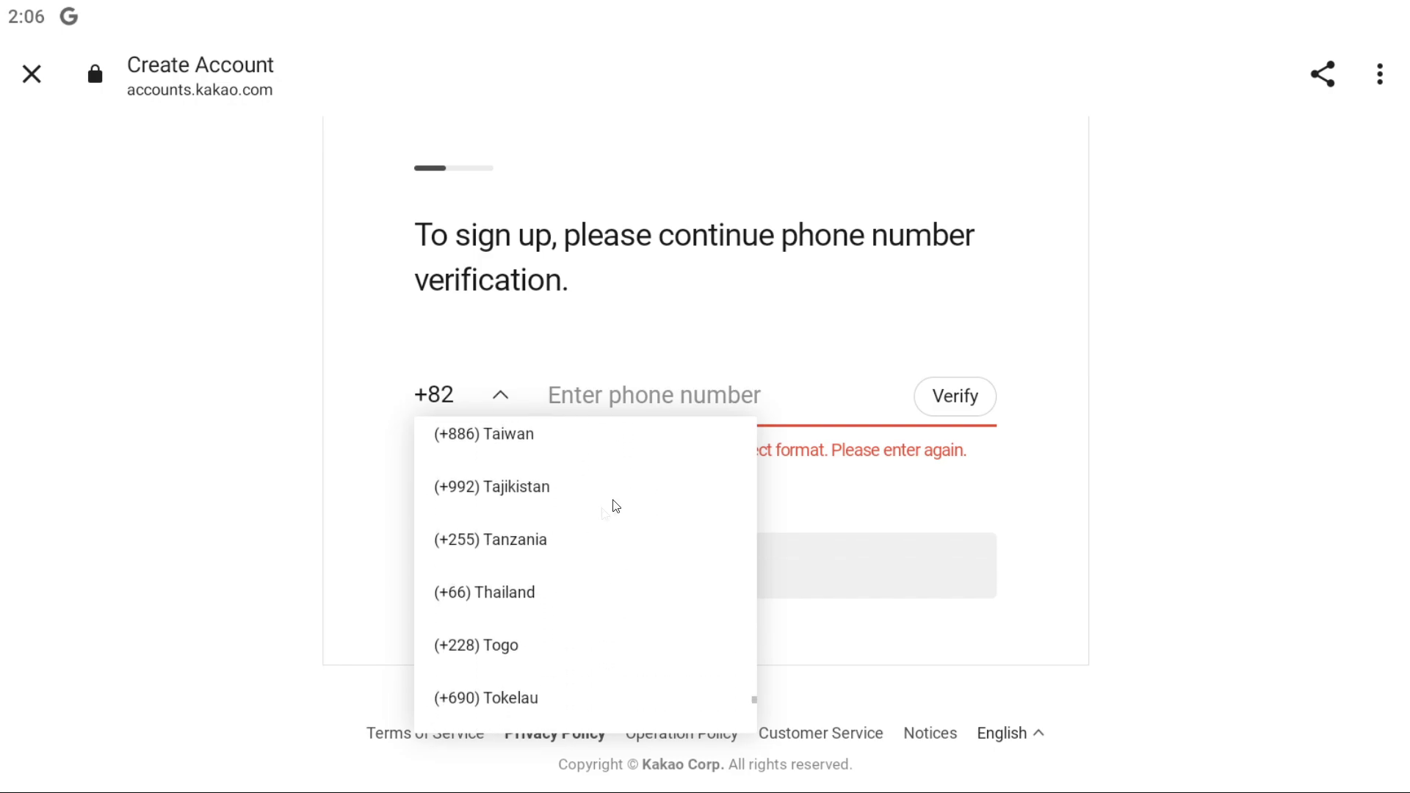
scroll(508, 597, down, 1)
scroll(514, 594, up, 1)
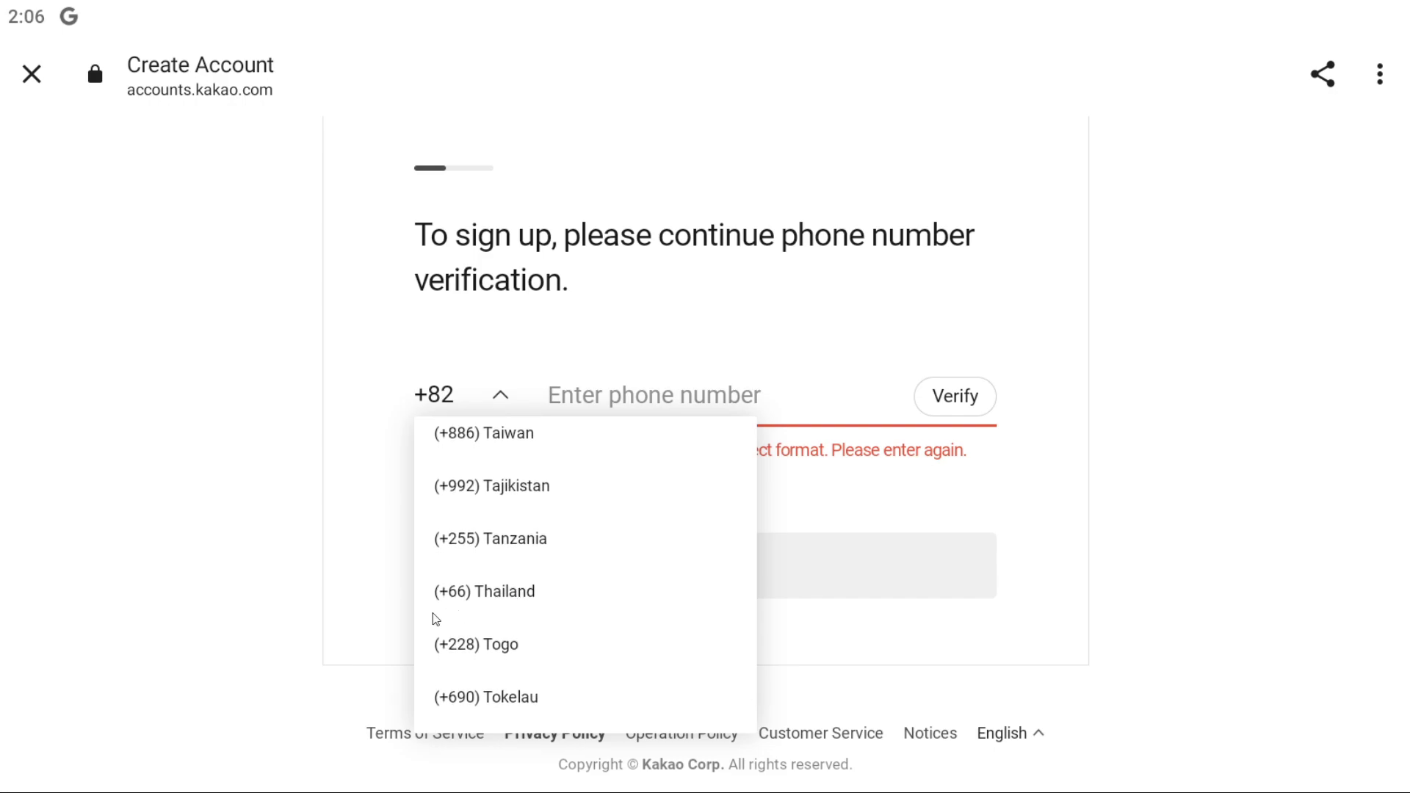
click(511, 596)
- Enter the phone number, request a verification code, and submit the received code
click(656, 412)
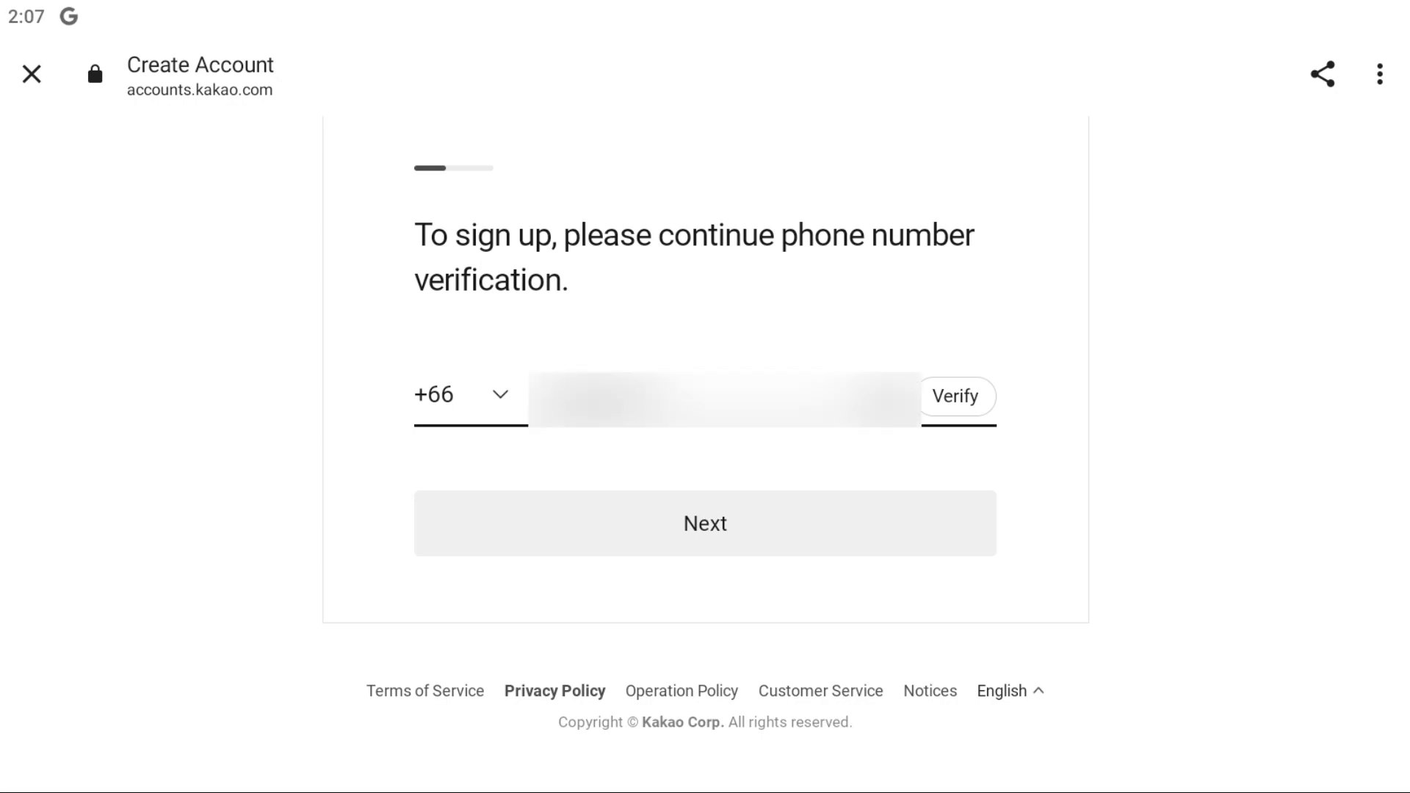
click(1070, 449)
click(964, 404)
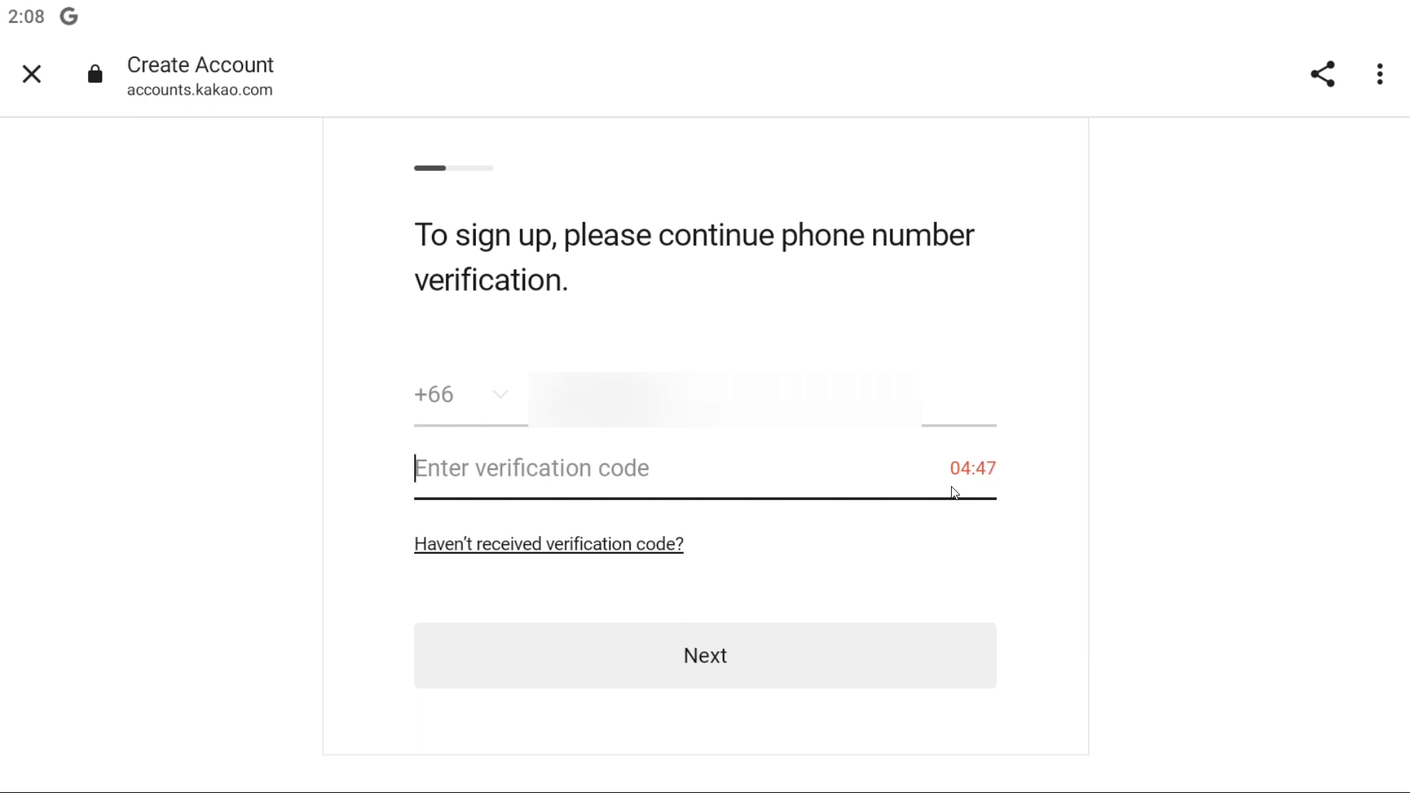
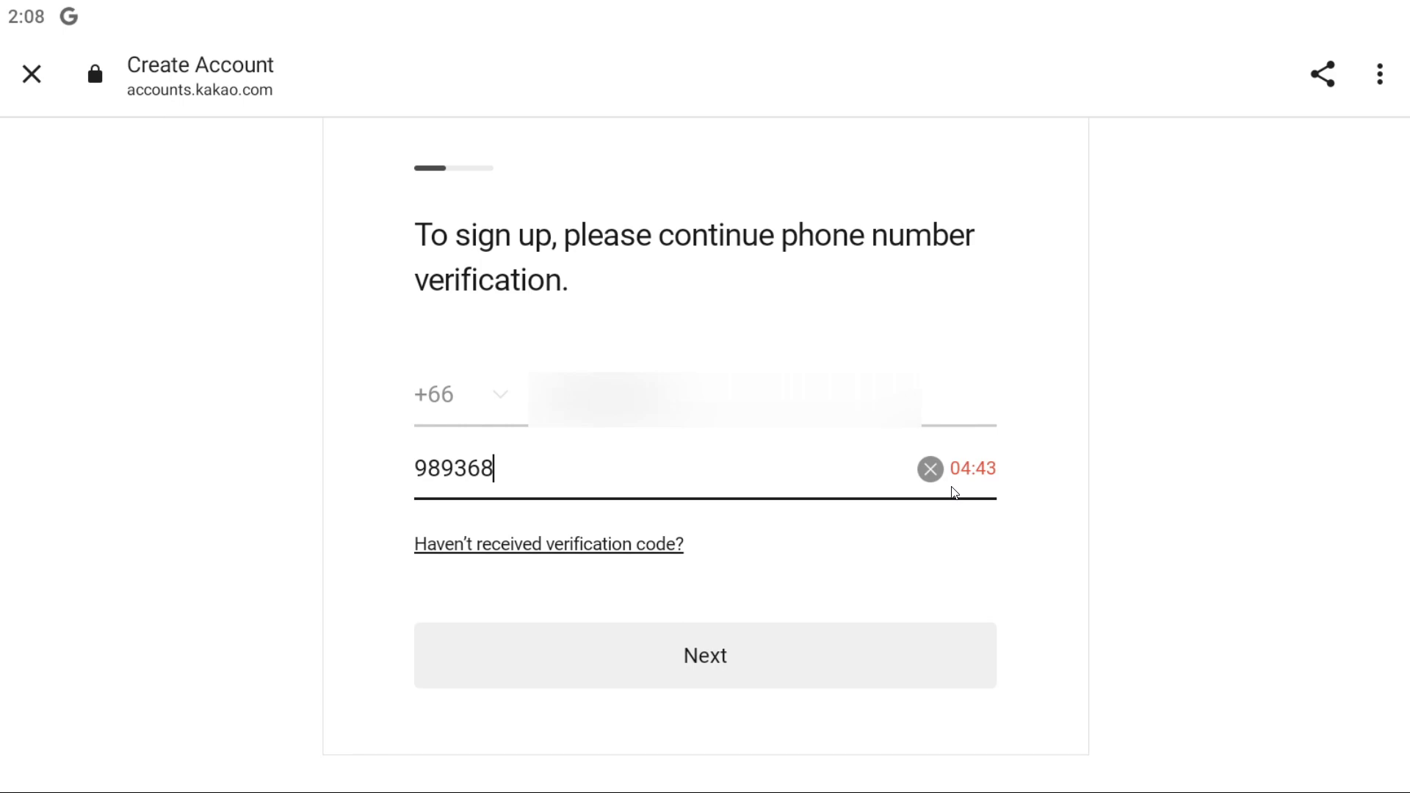
click(736, 658)
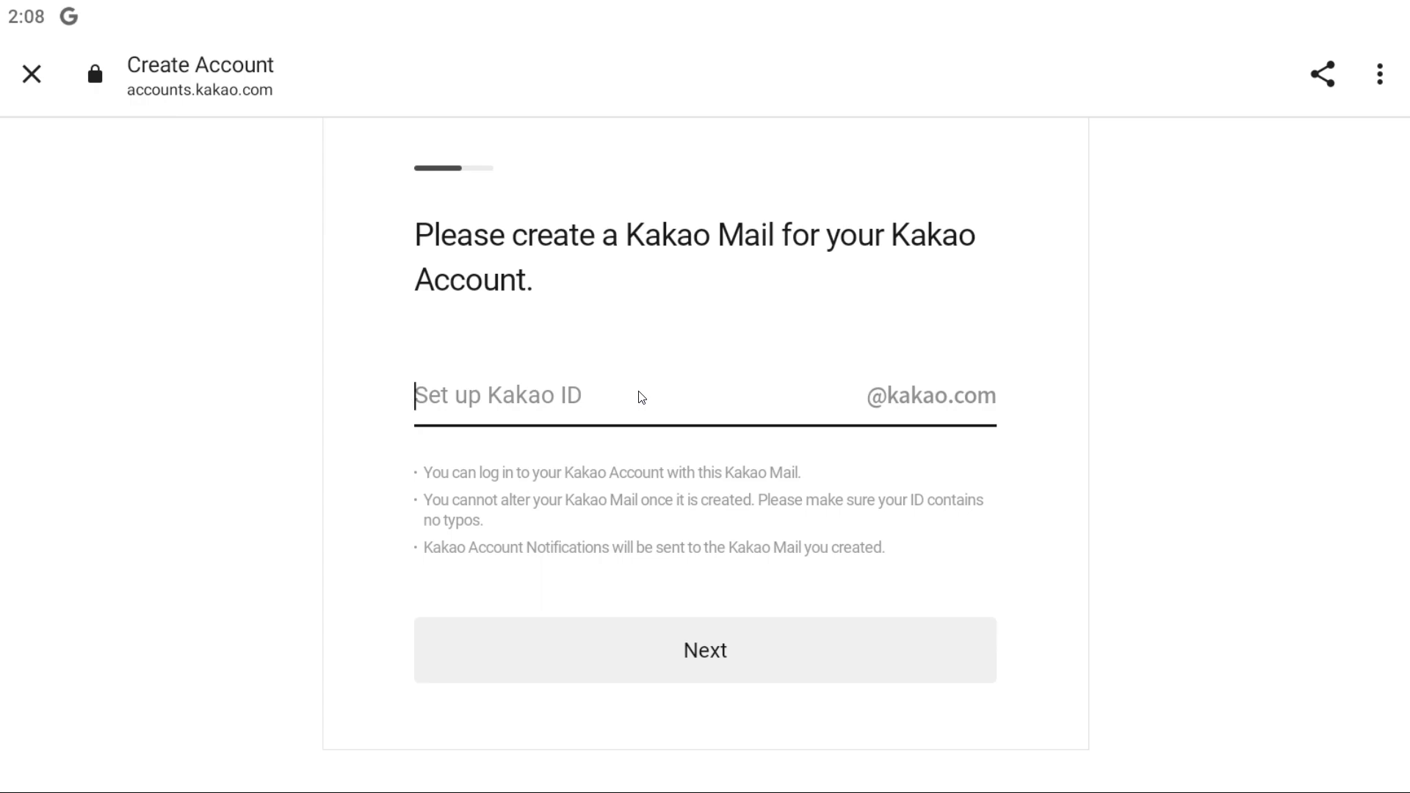
- Enter a new Kakao Mail ID and confirm it
click(641, 397)
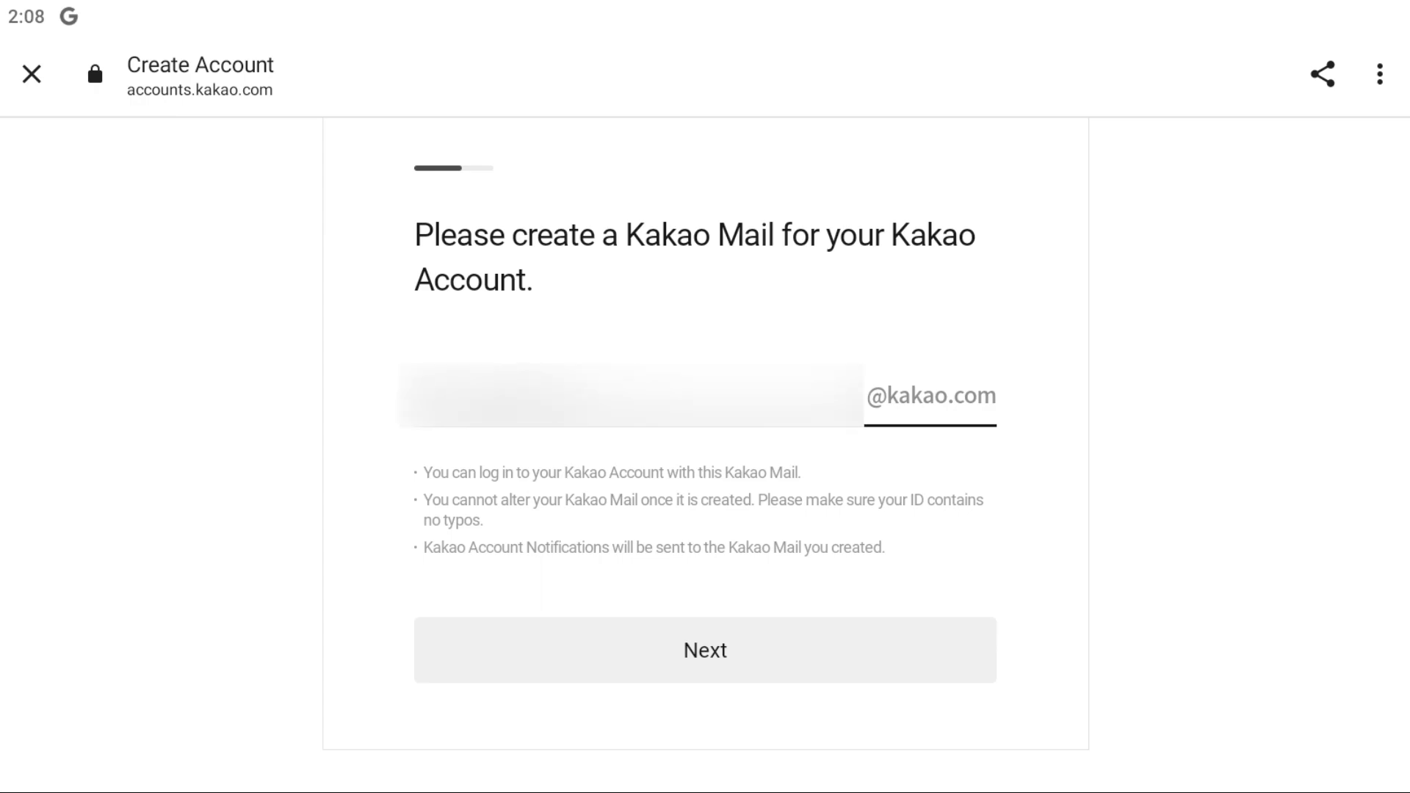
text([masked])
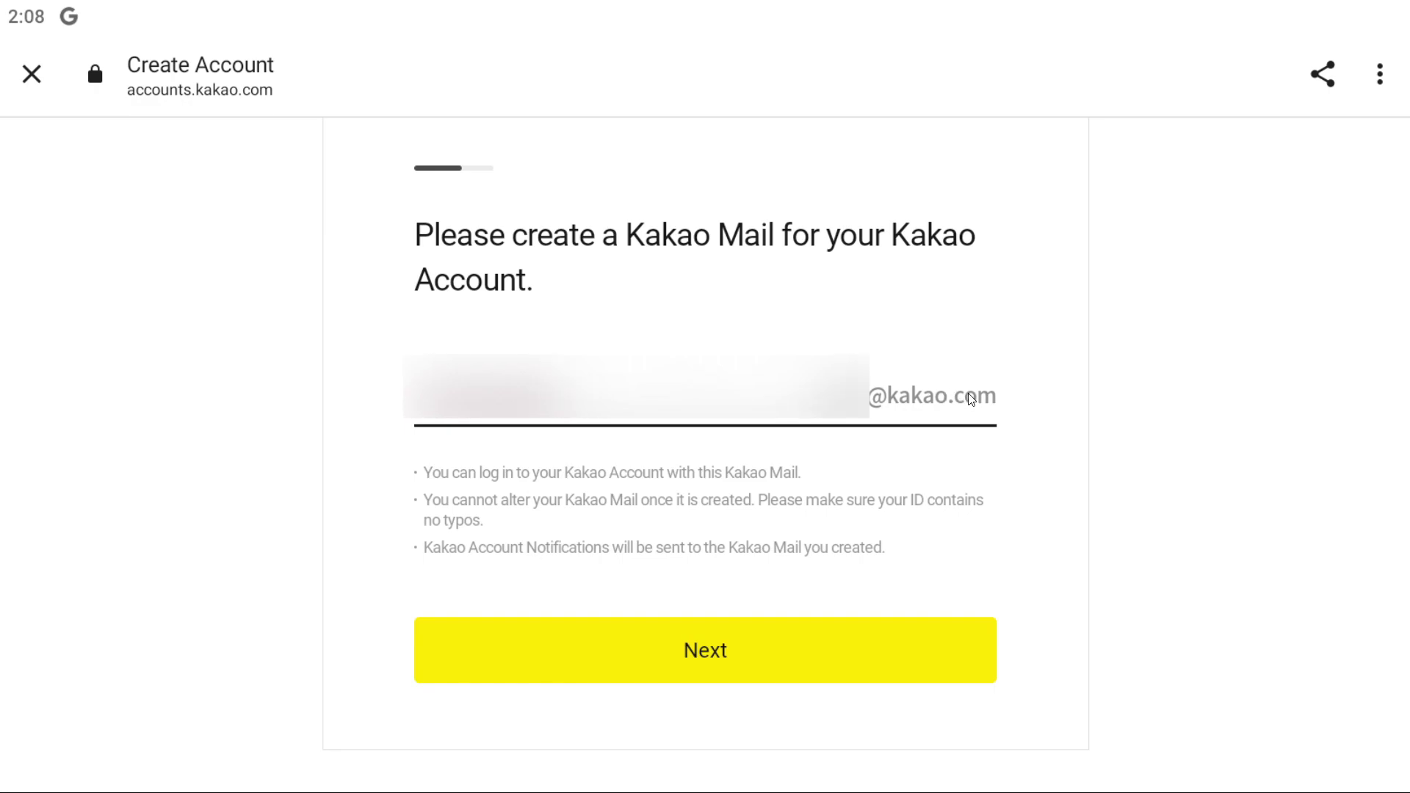
click(727, 640)
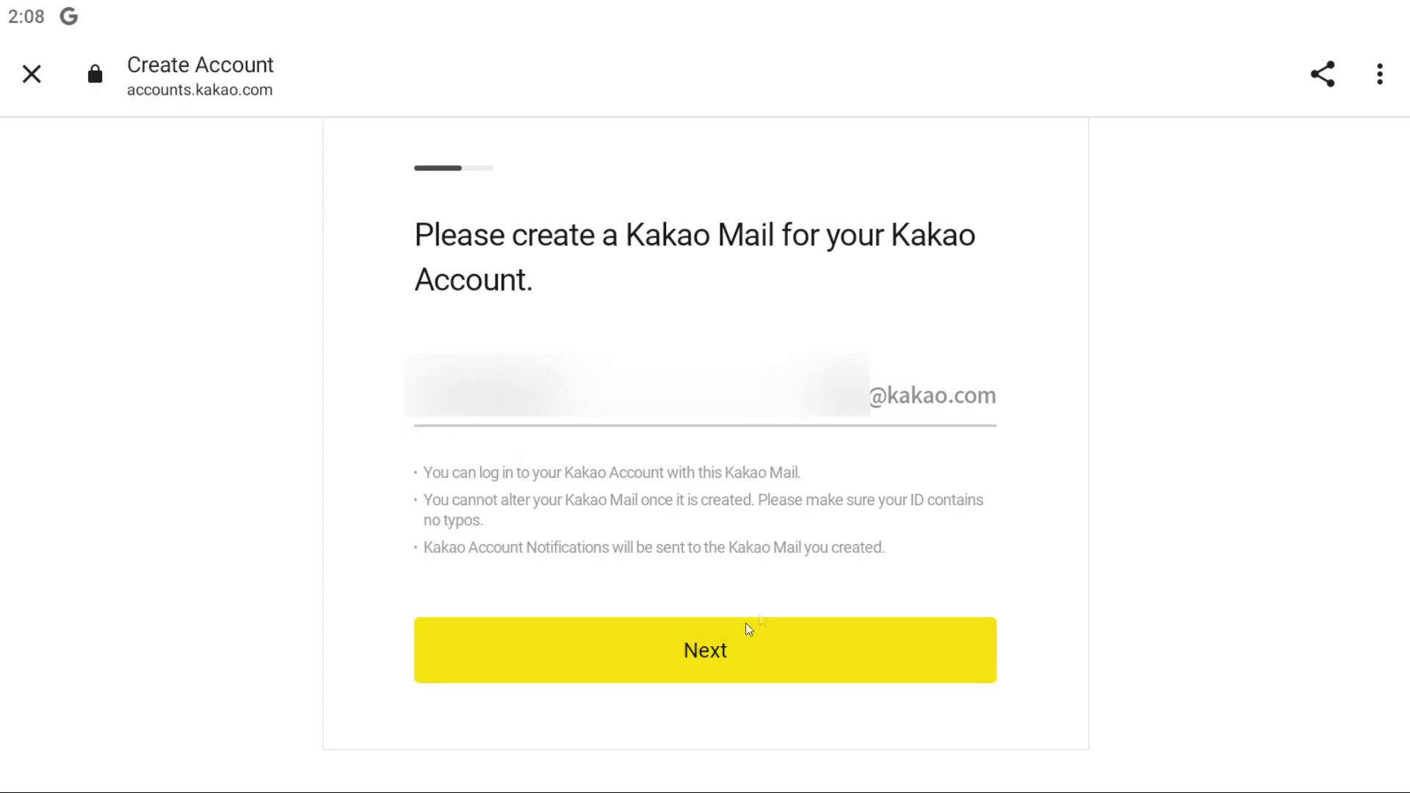
- Paste the account password into both password fields and submit it
drag(788, 389, 812, 267)
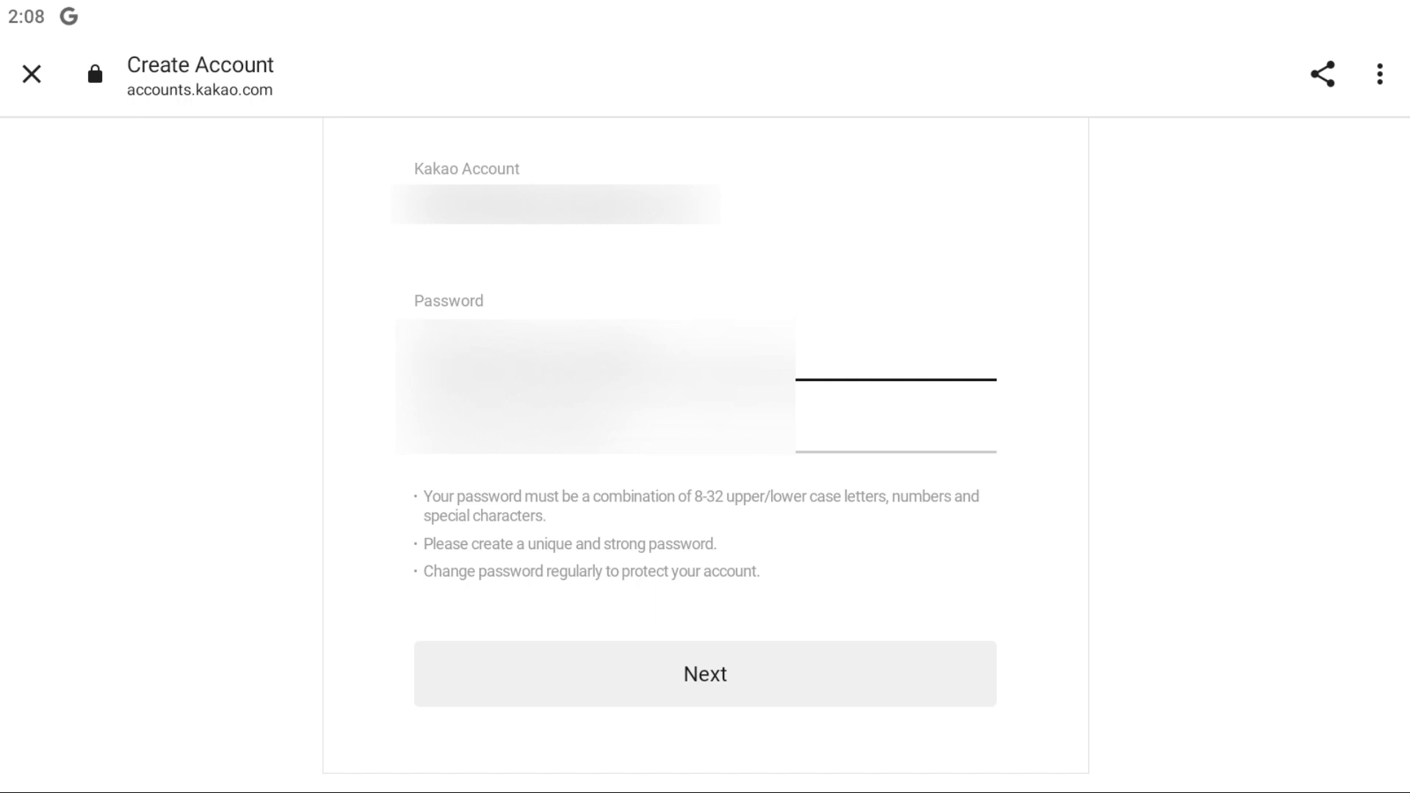
key(ctrl+v)
click(881, 422)
key(ctrl+v)
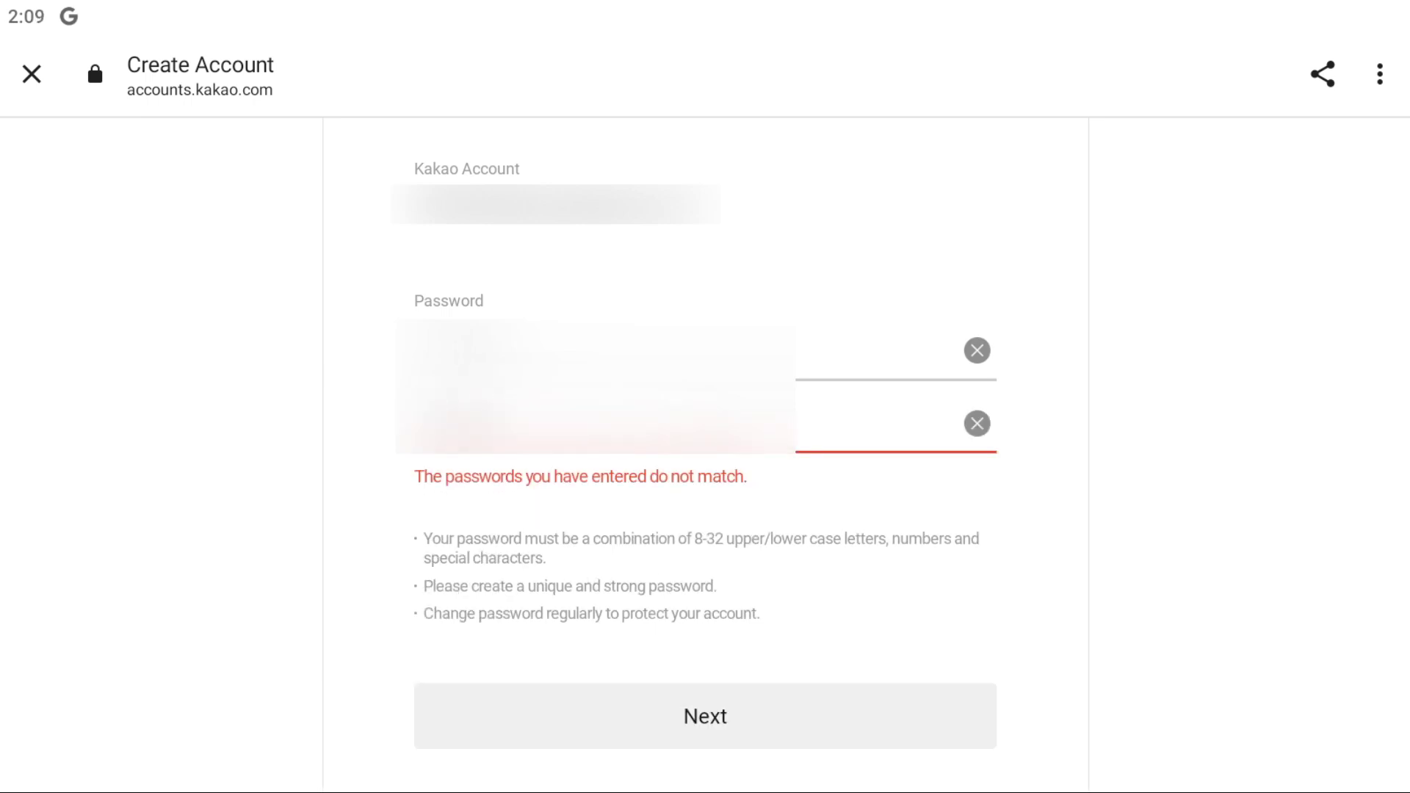
click(359, 519)
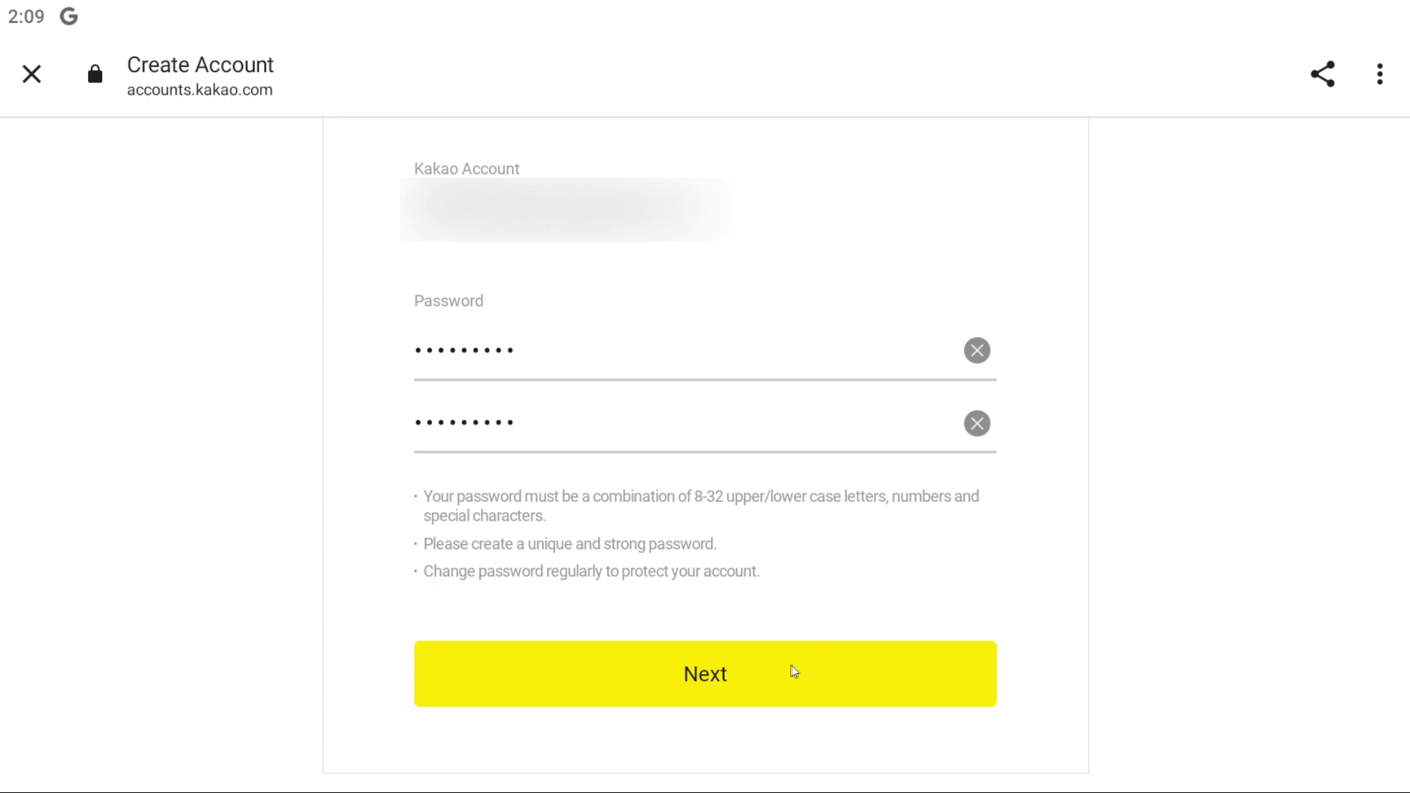
click(760, 672)
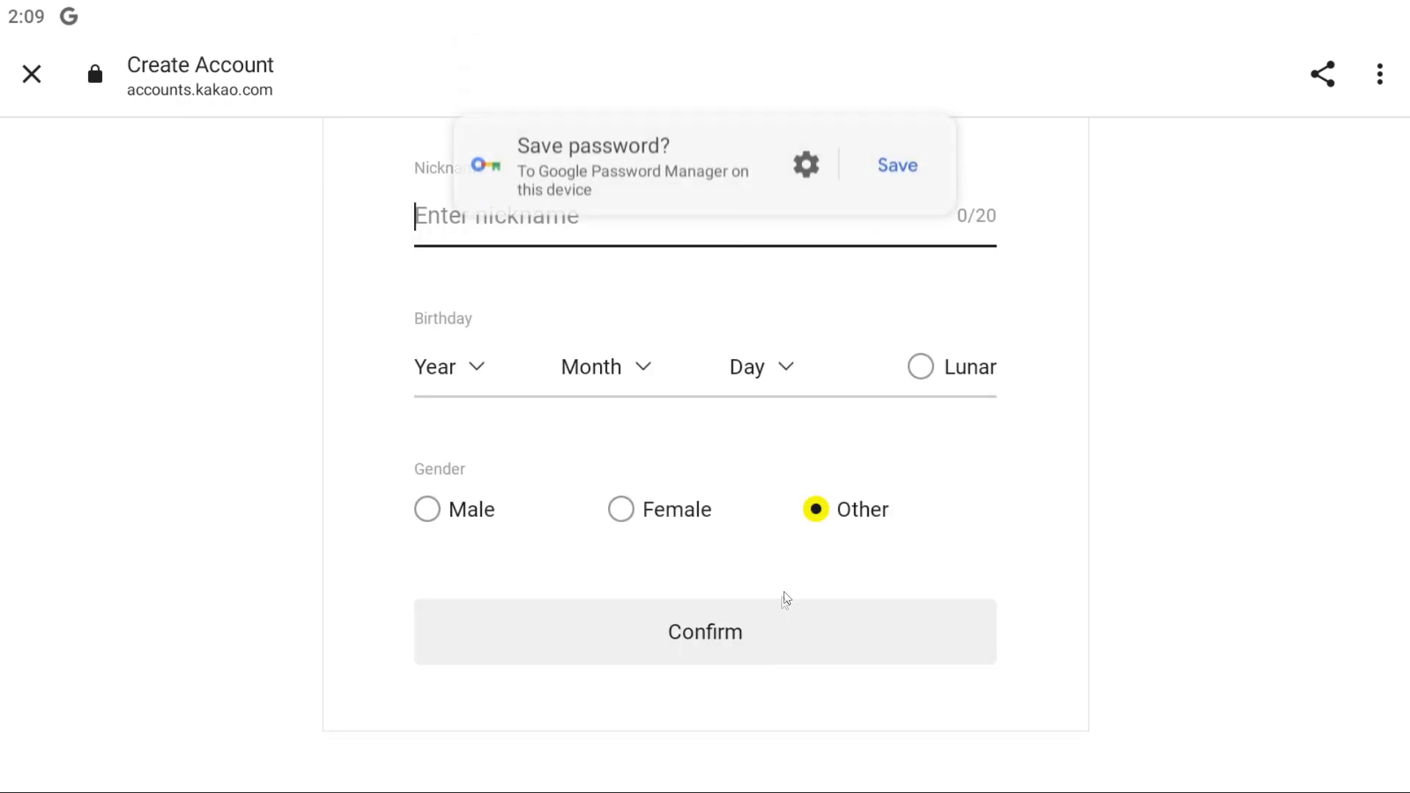
- Enter 'Level5' as the profile nickname
click(1135, 242)
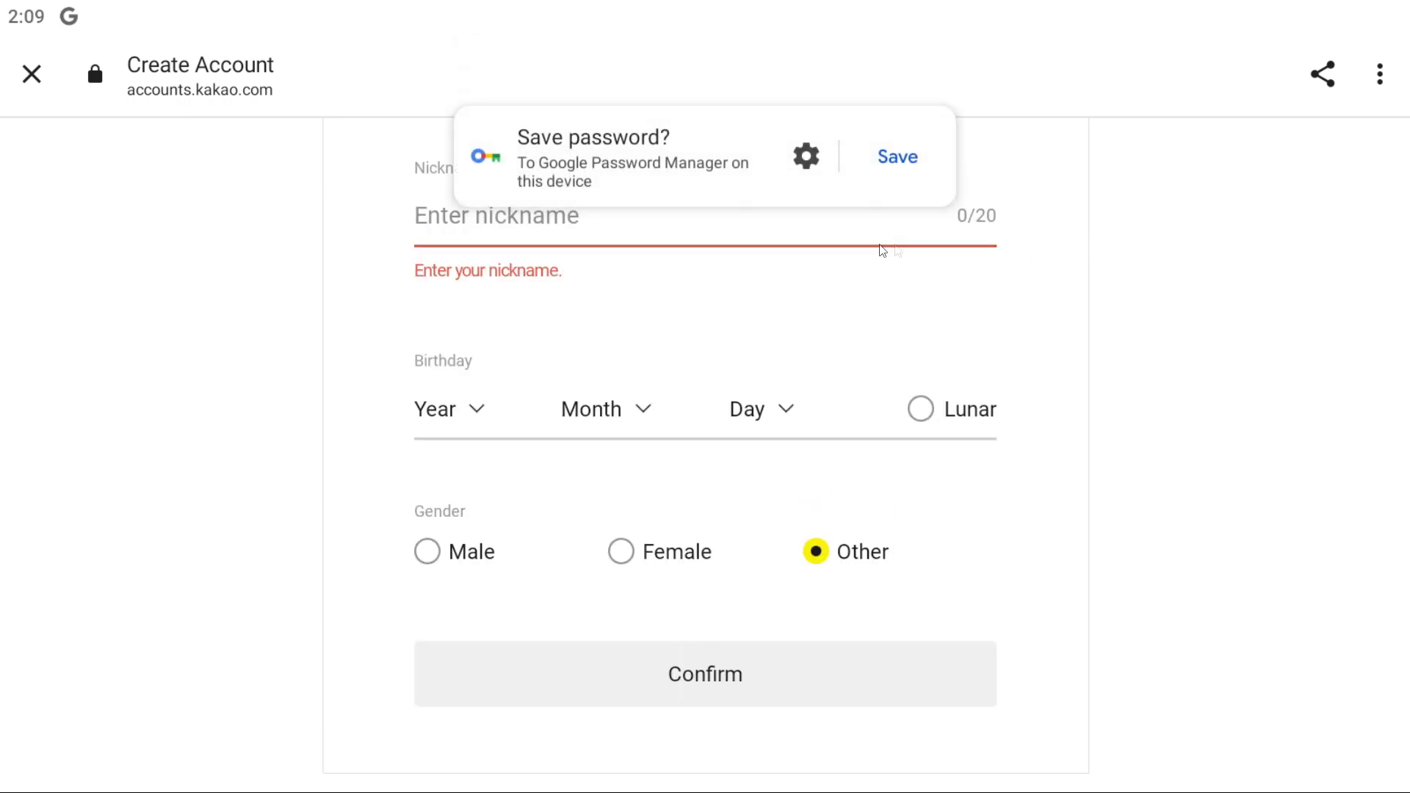
scroll(1056, 327, up, 2)
click(879, 375)
text(Level5)
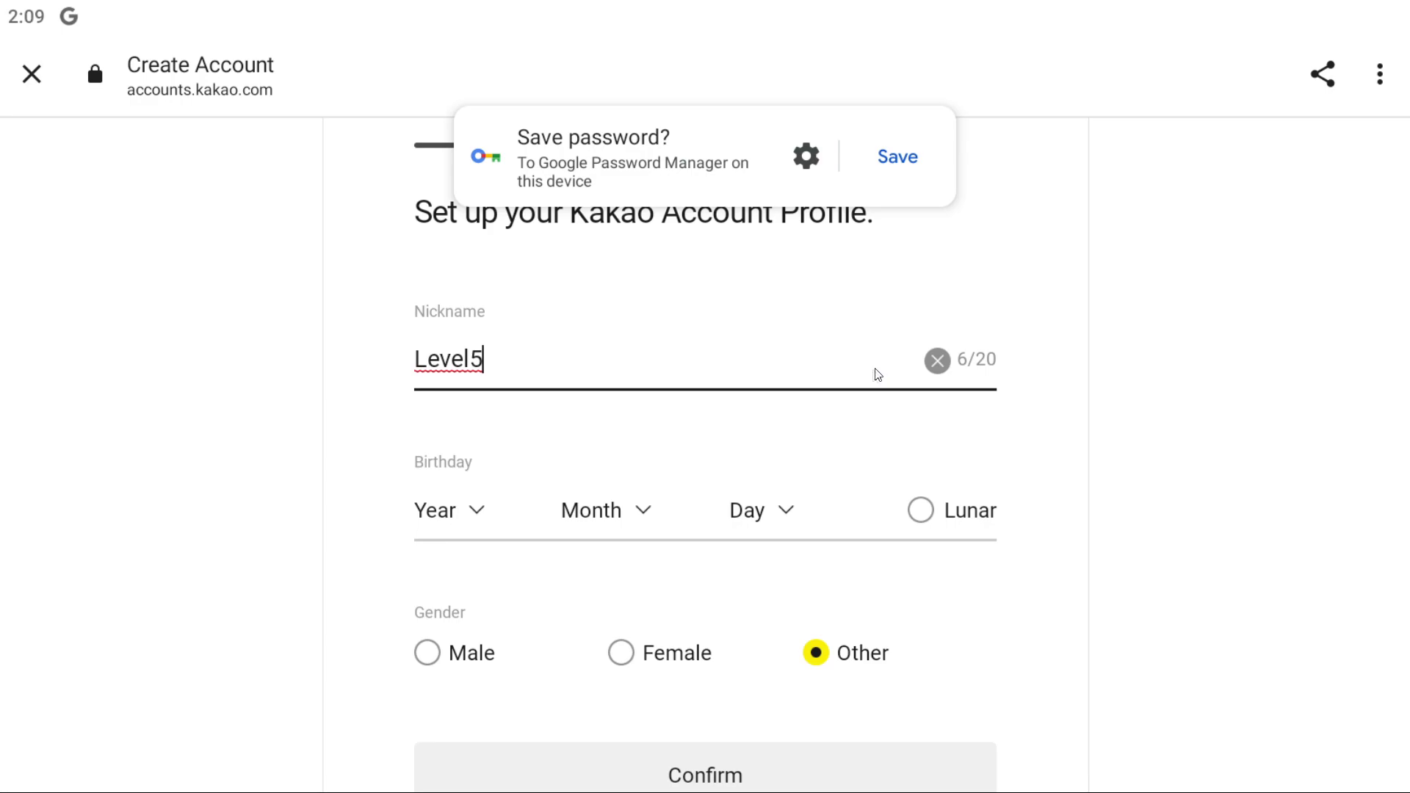
- Set the birthday to year 1993, month 3, day 25
click(372, 431)
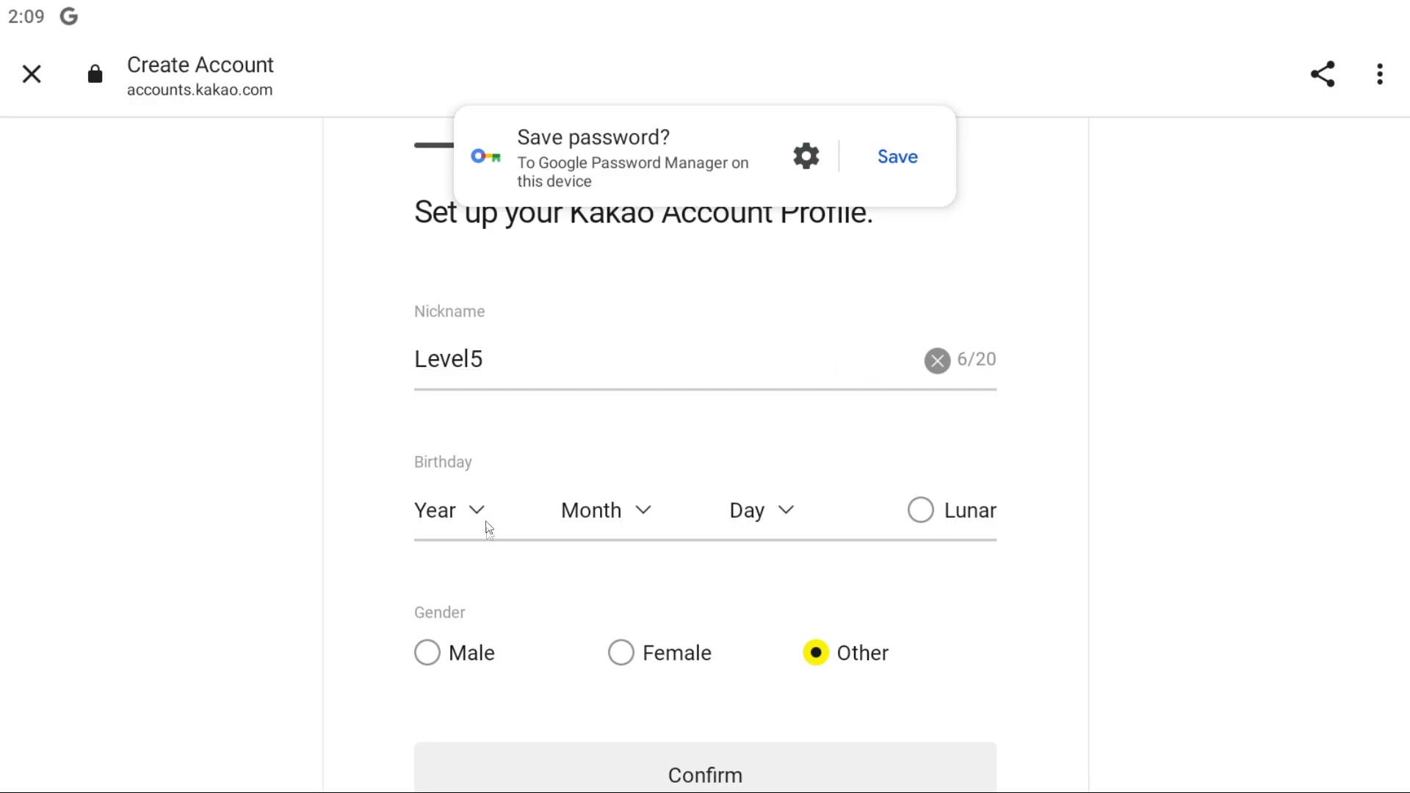
click(481, 516)
drag(488, 677, 510, 519)
scroll(494, 676, down, 10)
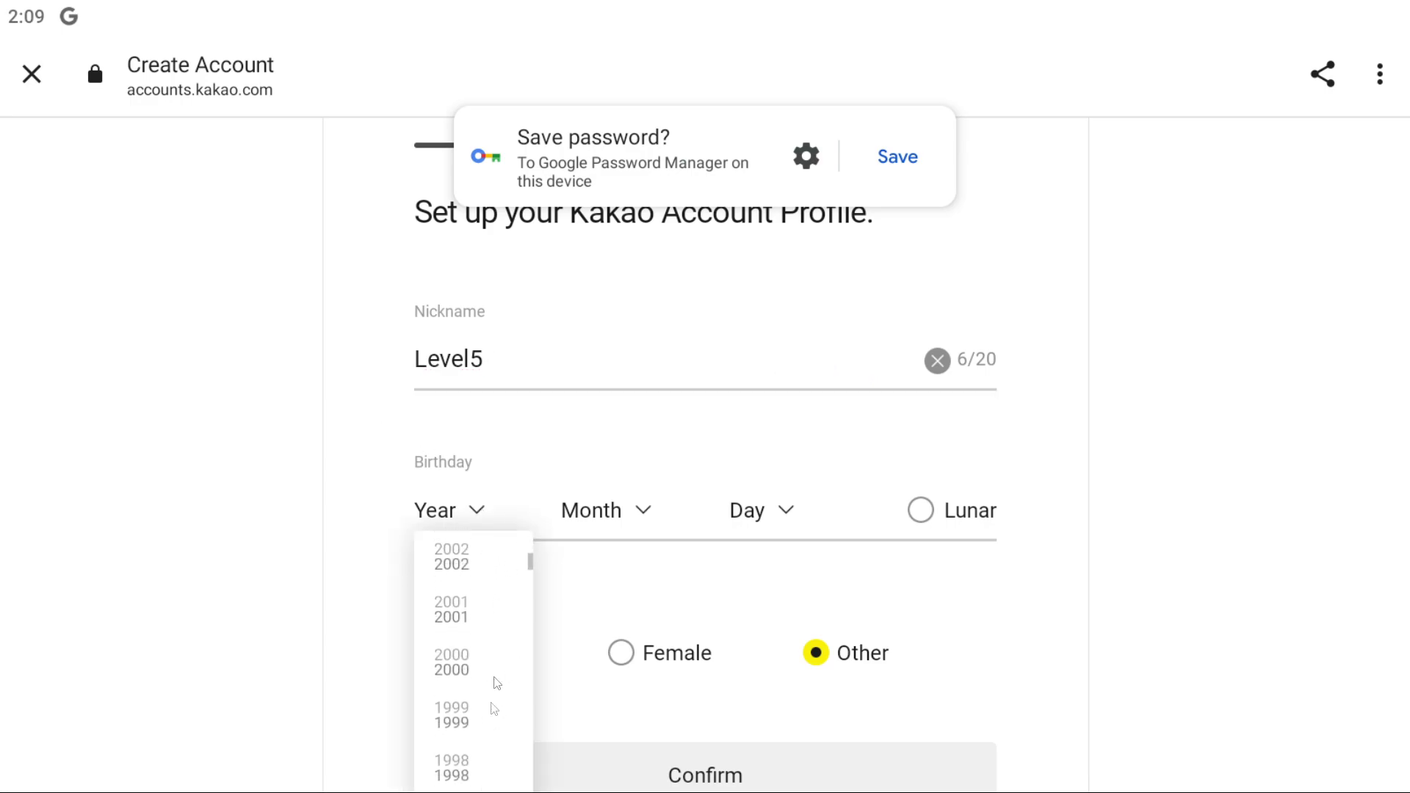
click(476, 629)
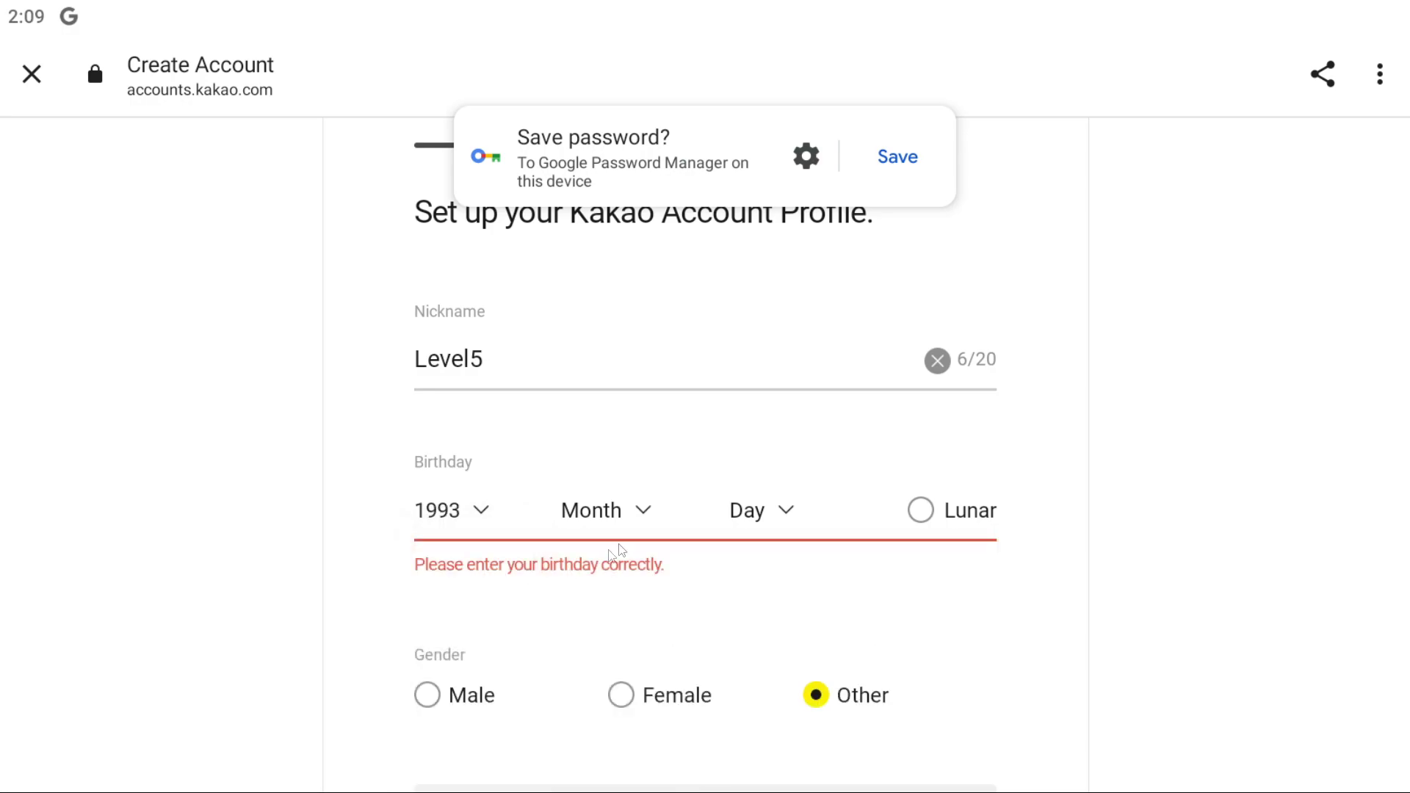
click(636, 514)
click(594, 721)
click(788, 514)
scroll(738, 588, down, 10)
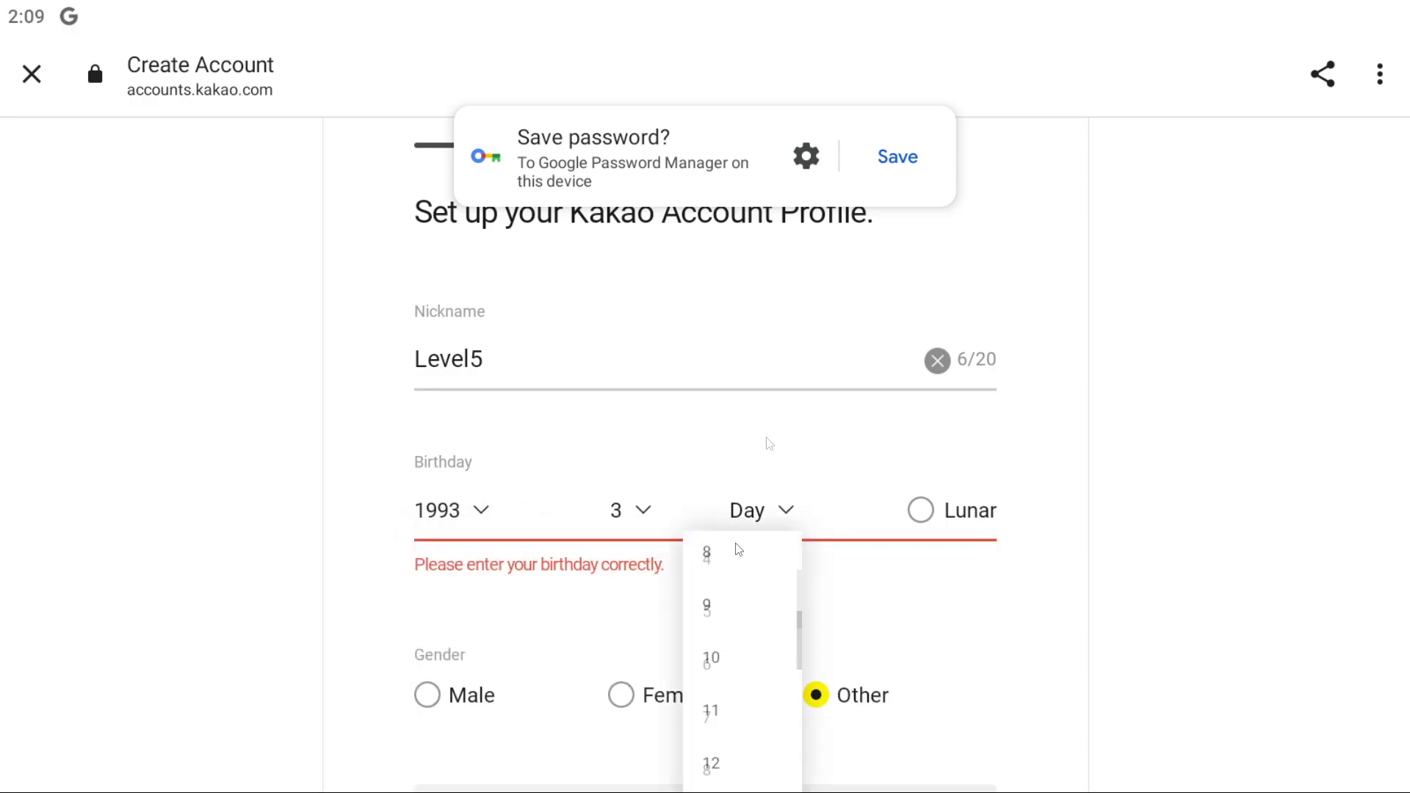
click(729, 648)
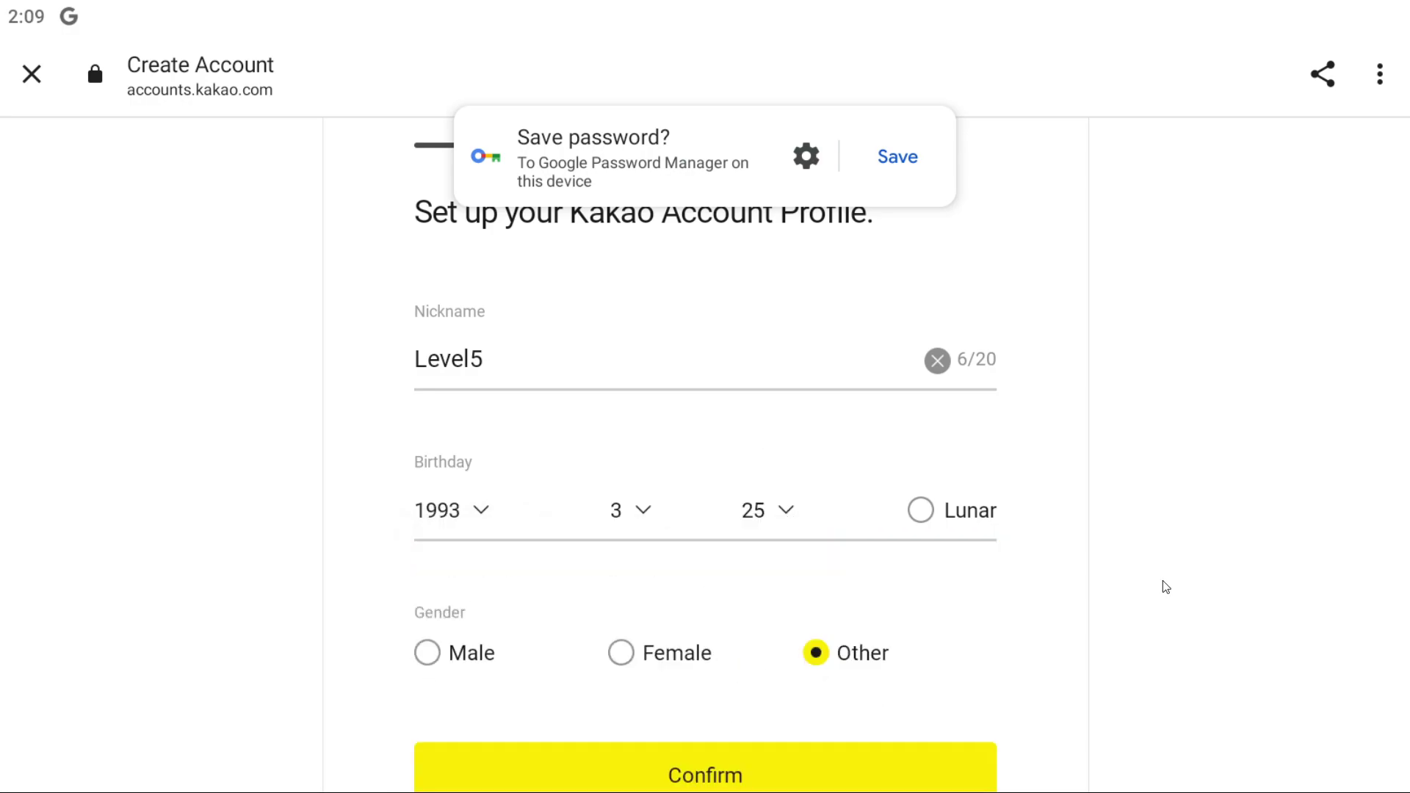
- Select Male as the gender and confirm the profile to finish sign-up
scroll(1094, 587, down, 3)
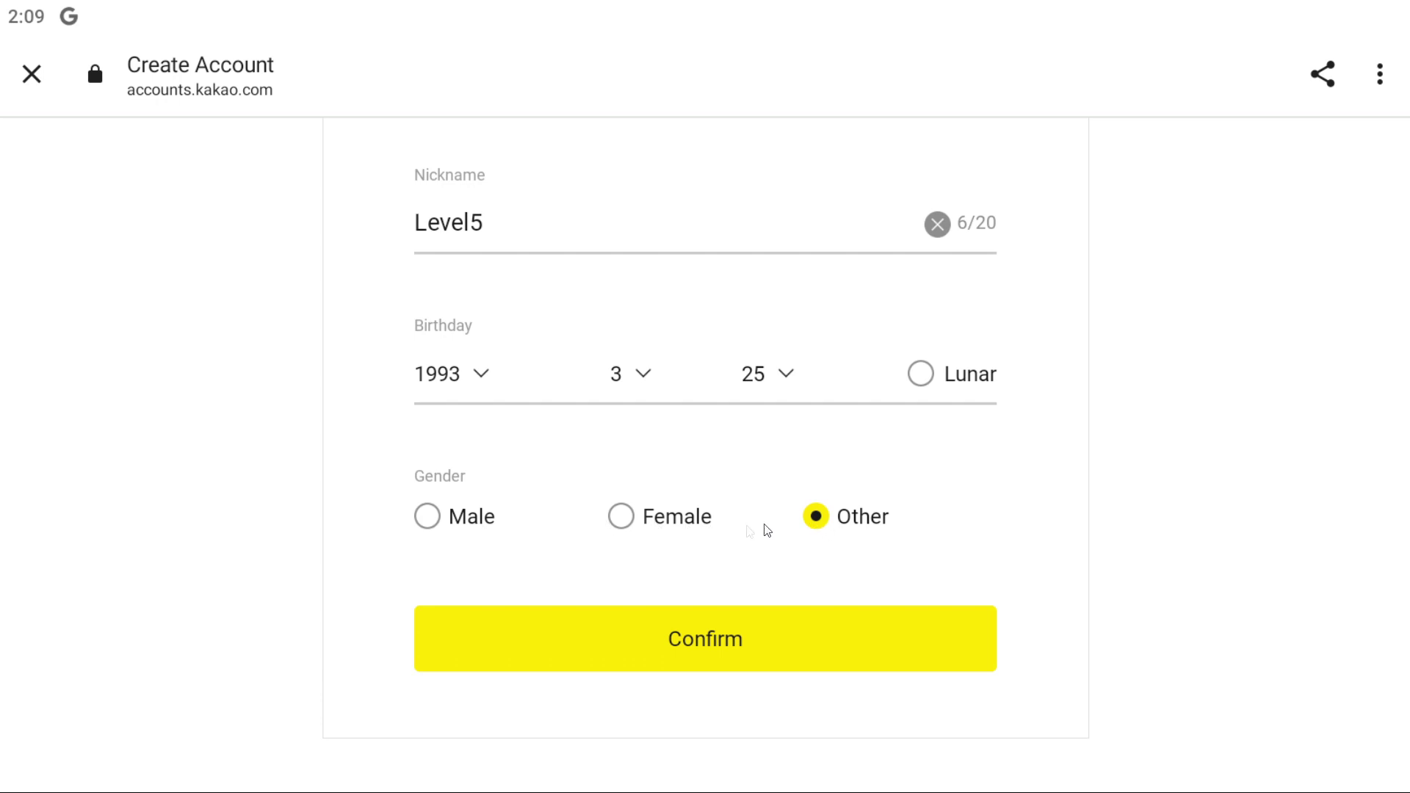
click(432, 523)
click(698, 643)
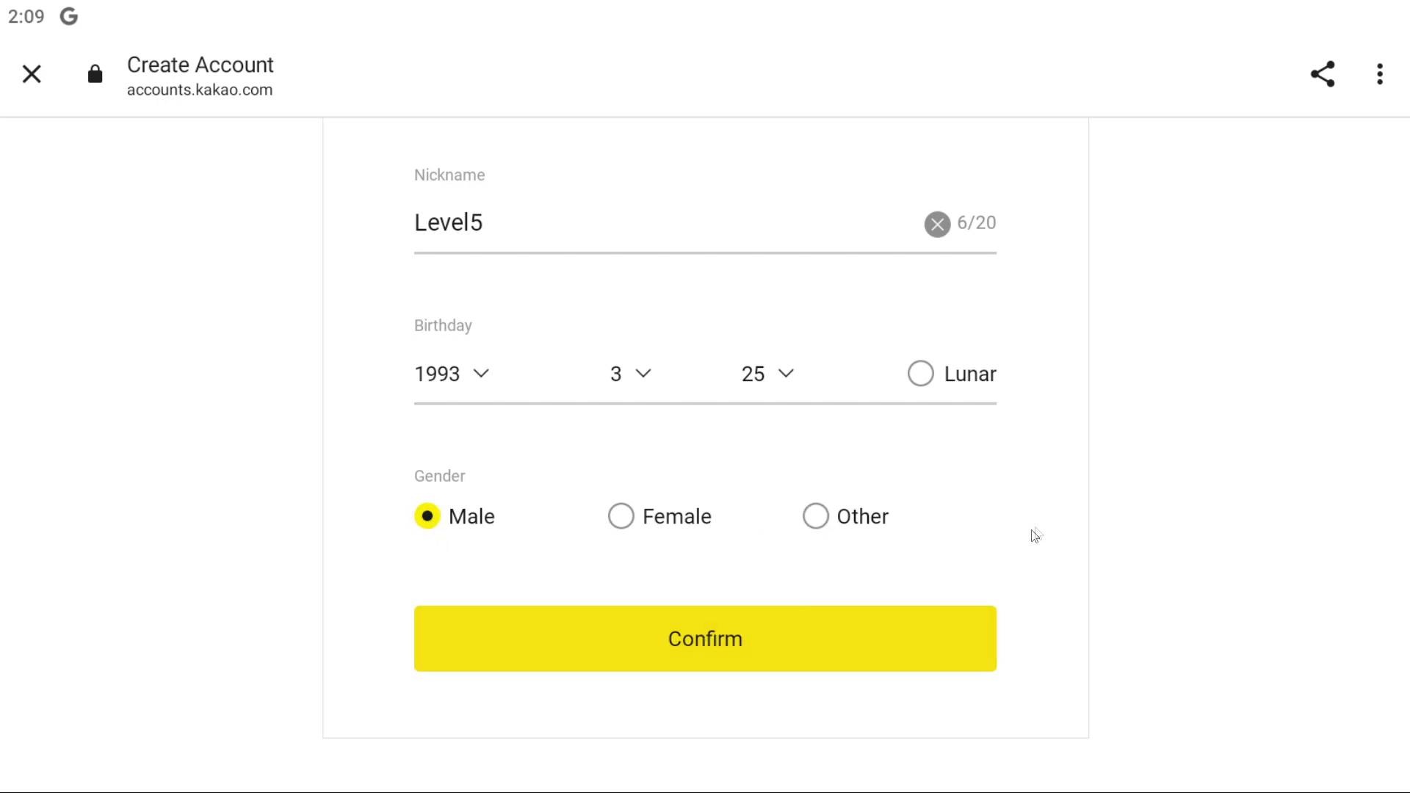
scroll(970, 345, up, 1)
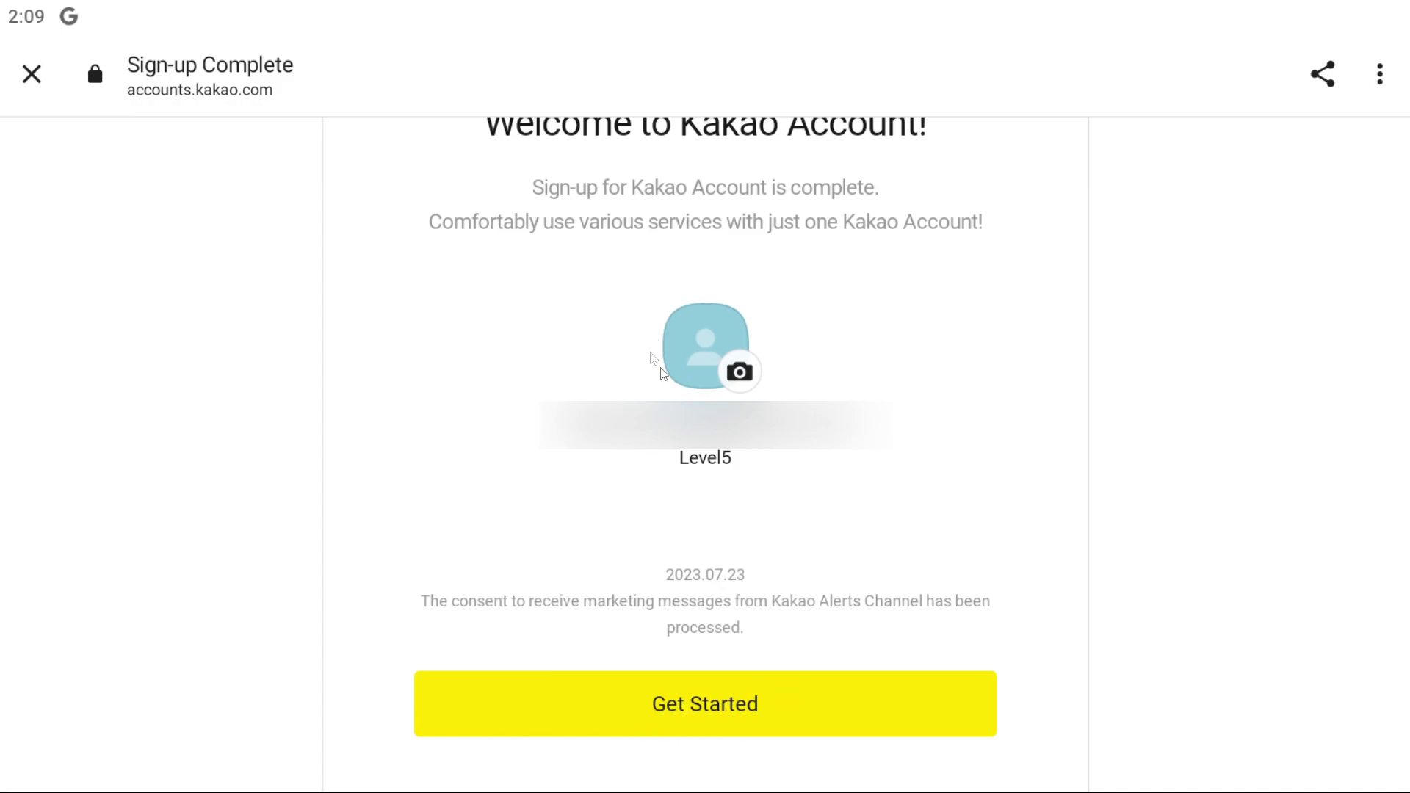
- Start the Guardian Tales login, tick Accept All, and accept and continue
click(698, 709)
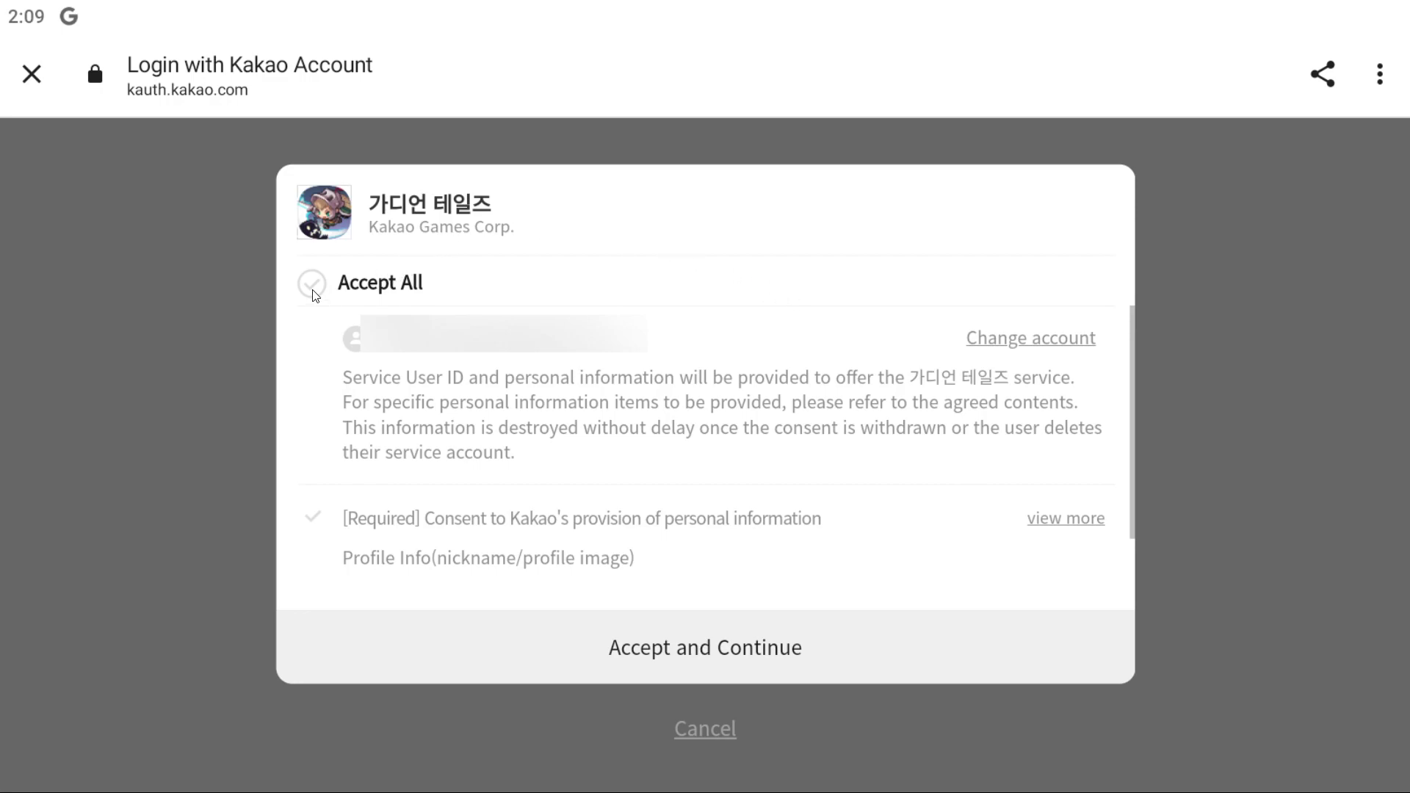
click(313, 286)
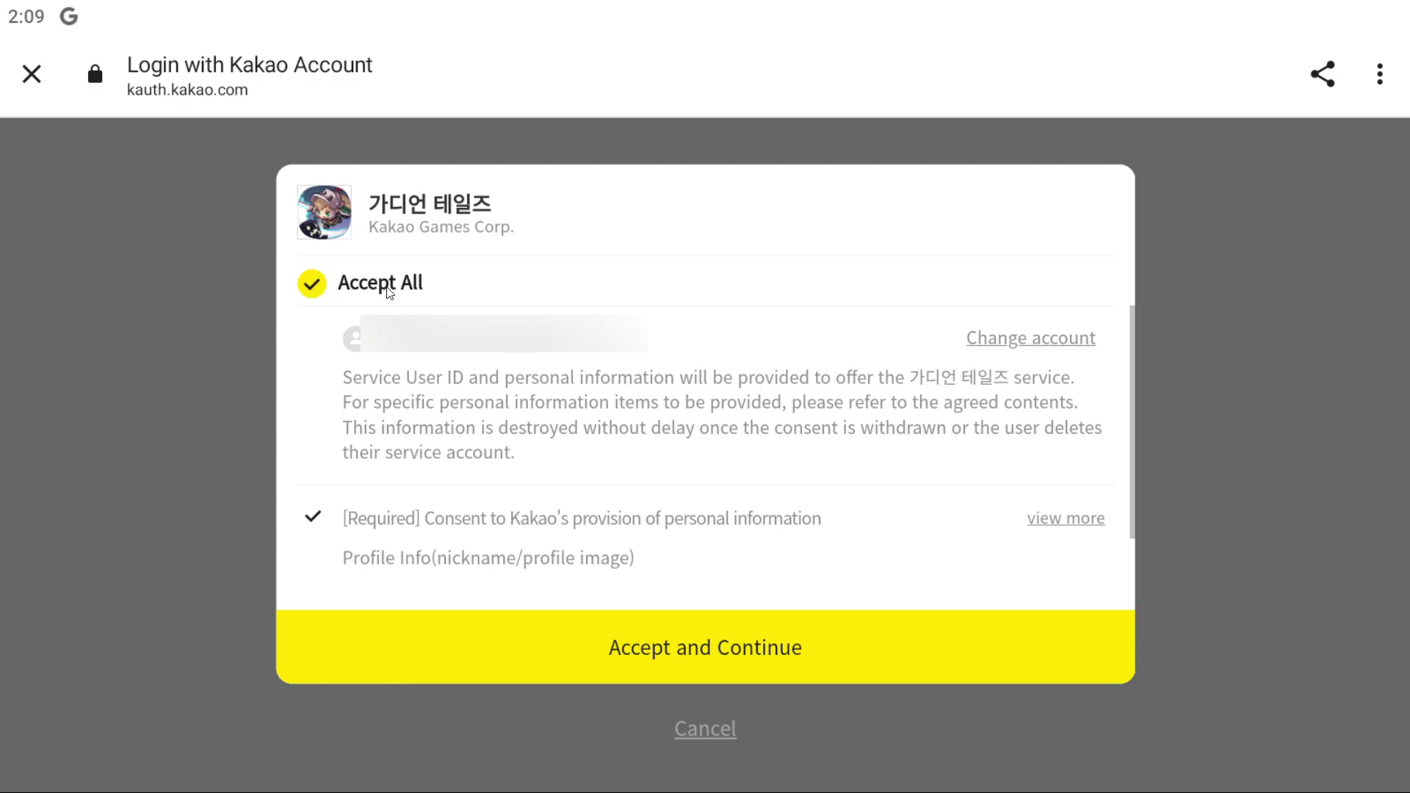
click(726, 658)
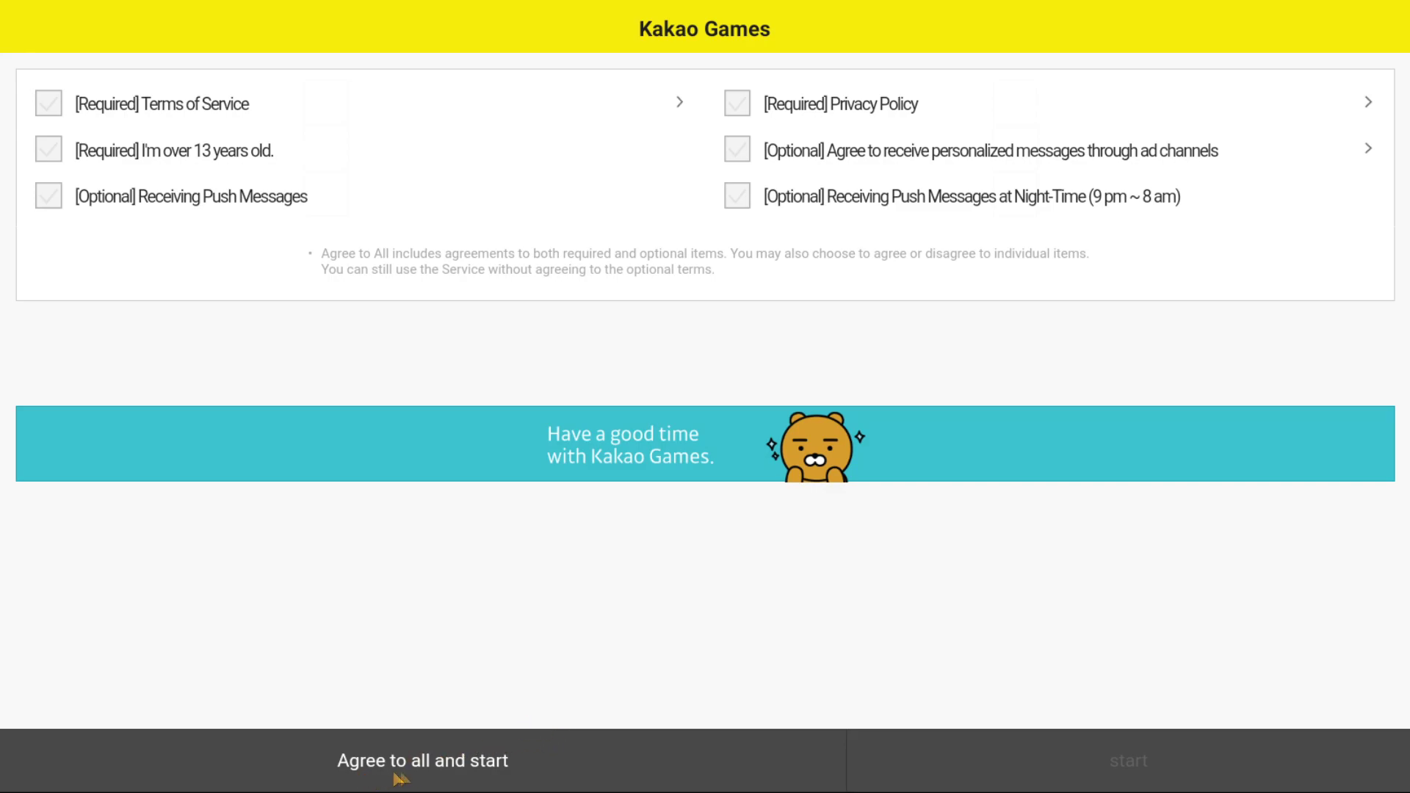
- Agree to all Kakao Games terms, confirm the Connection lost dialog, and touch to start
click(472, 764)
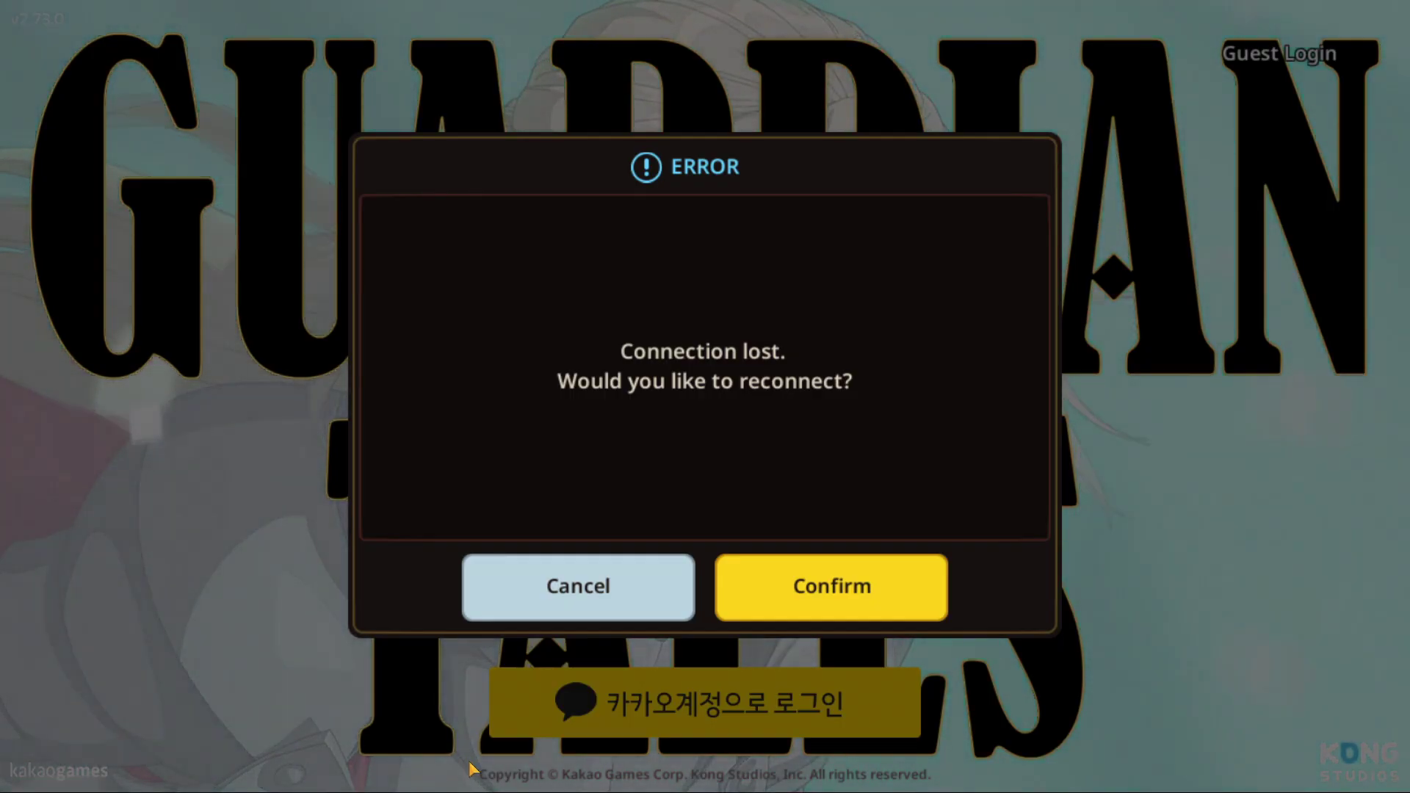
click(815, 586)
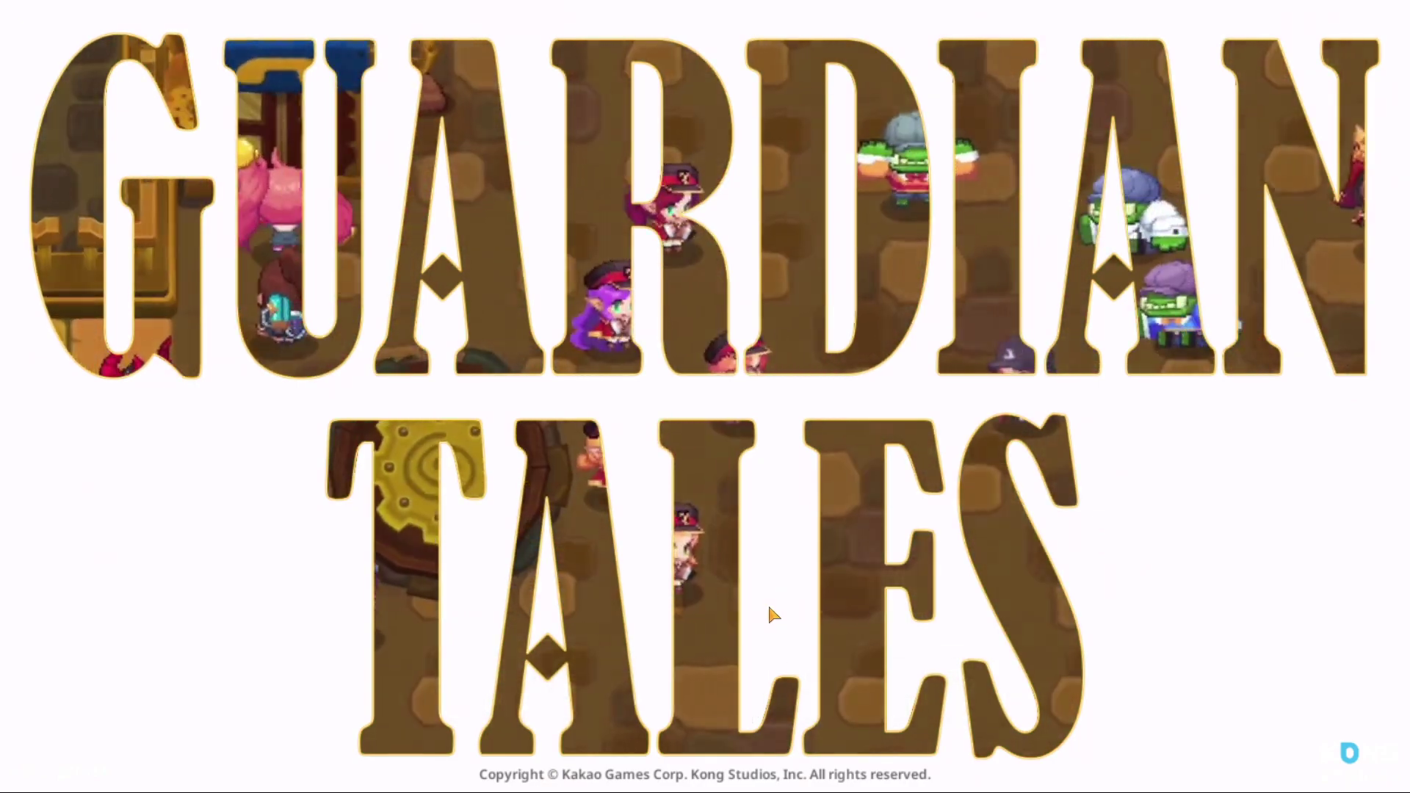
click(768, 602)
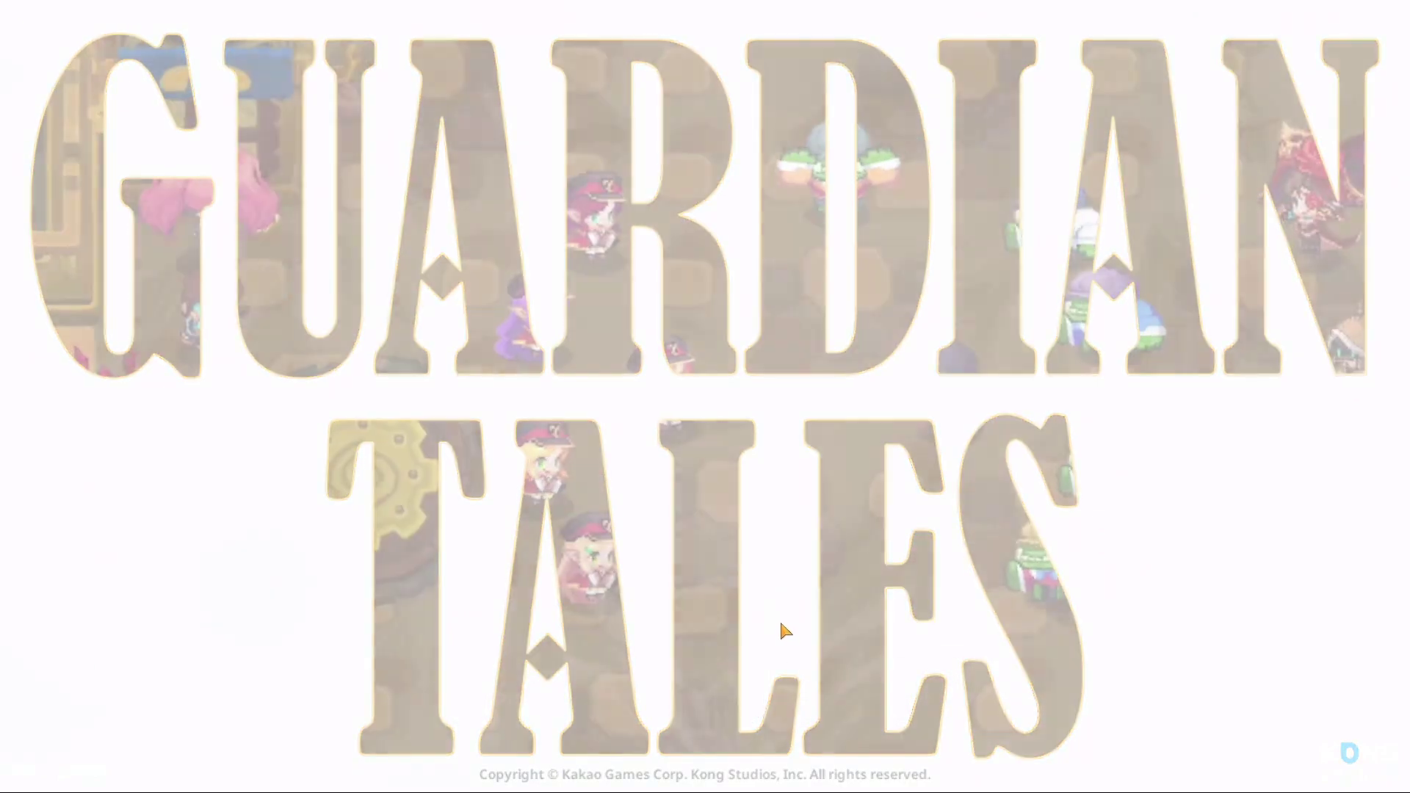